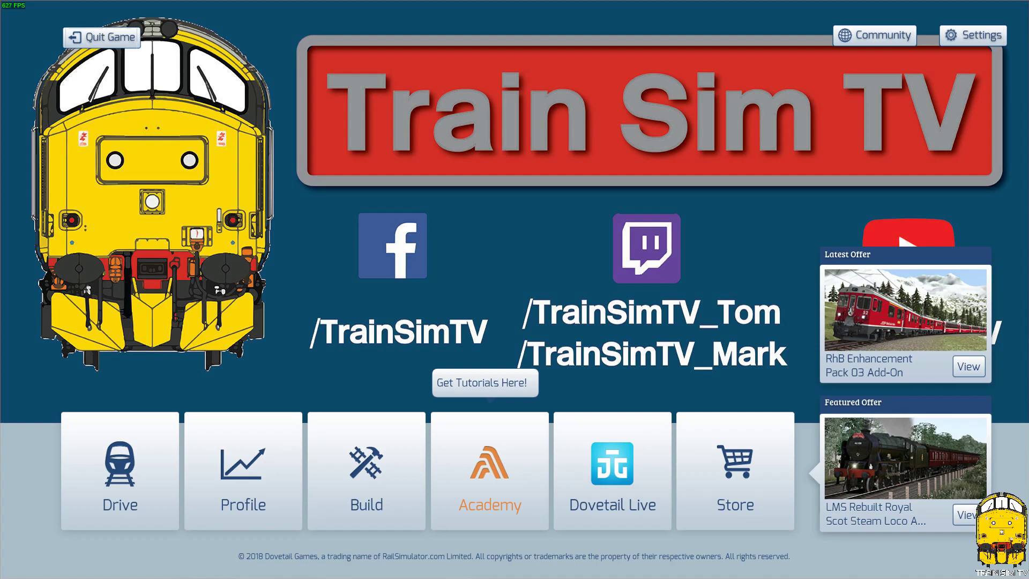
Step: Switch to Chrome and open the Applications/Utilities page by CYNX within the Vulcan Productions third-party content
{"action": "key", "text": "alt+Tab"}
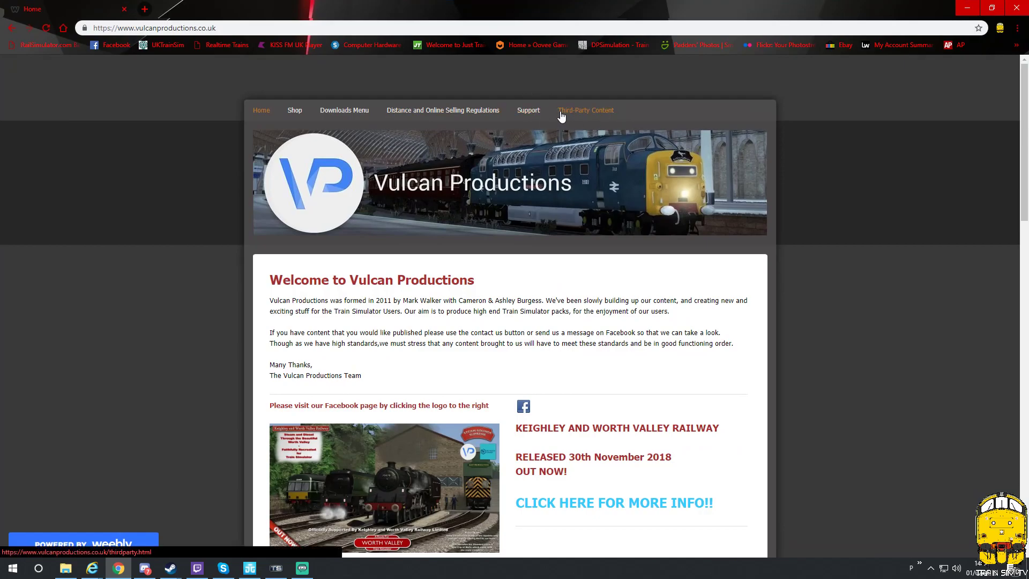
{"action": "left_click", "coordinate": [595, 114]}
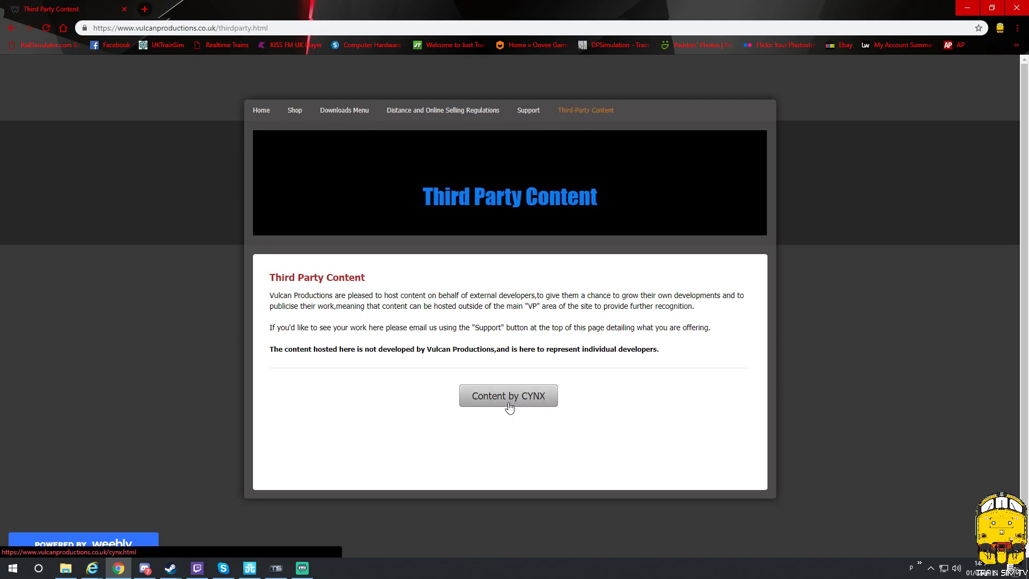
{"action": "left_click", "coordinate": [543, 406]}
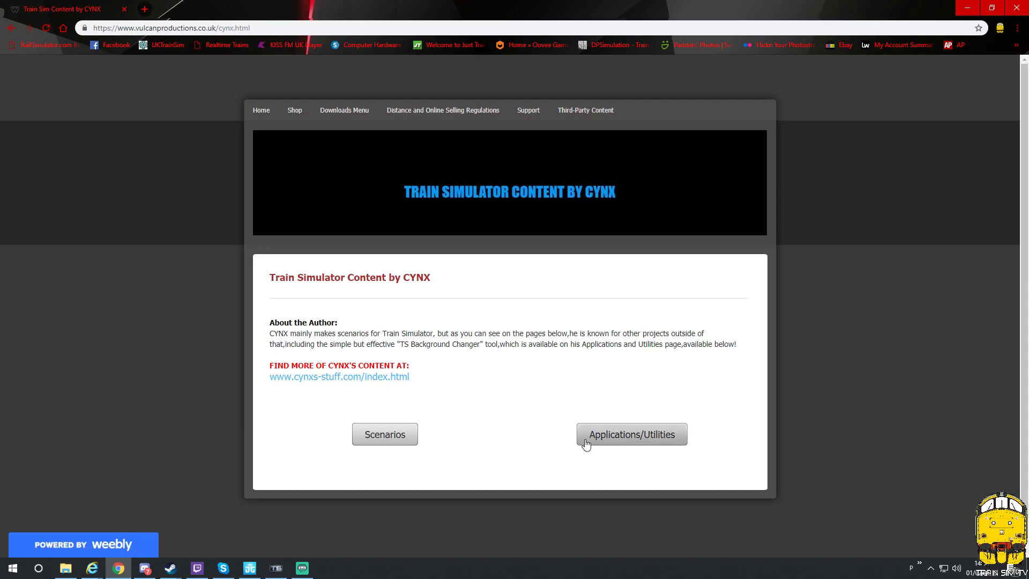
{"action": "left_click", "coordinate": [624, 441]}
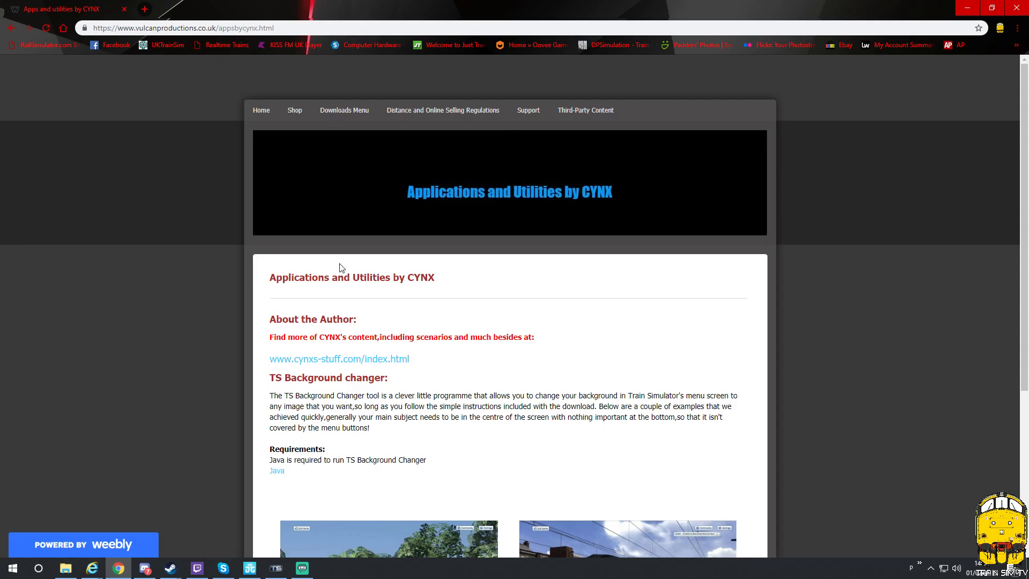
Step: View both TS Background Changer example images at full size, the purple train first and the black train second
{"action": "scroll", "coordinate": [342, 268], "scroll_direction": "down", "scroll_amount": 3}
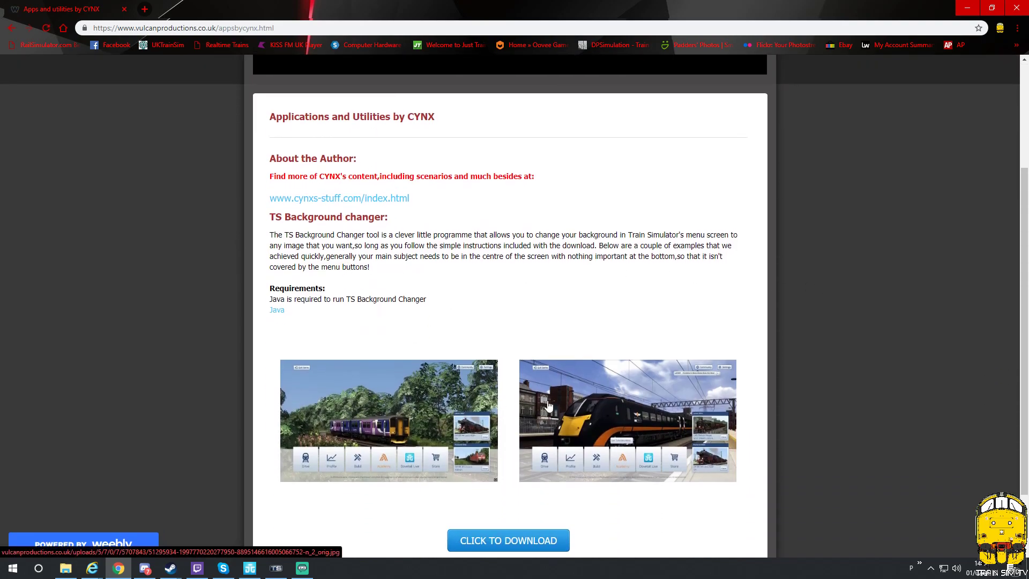
{"action": "scroll", "coordinate": [357, 397], "scroll_direction": "down", "scroll_amount": 1}
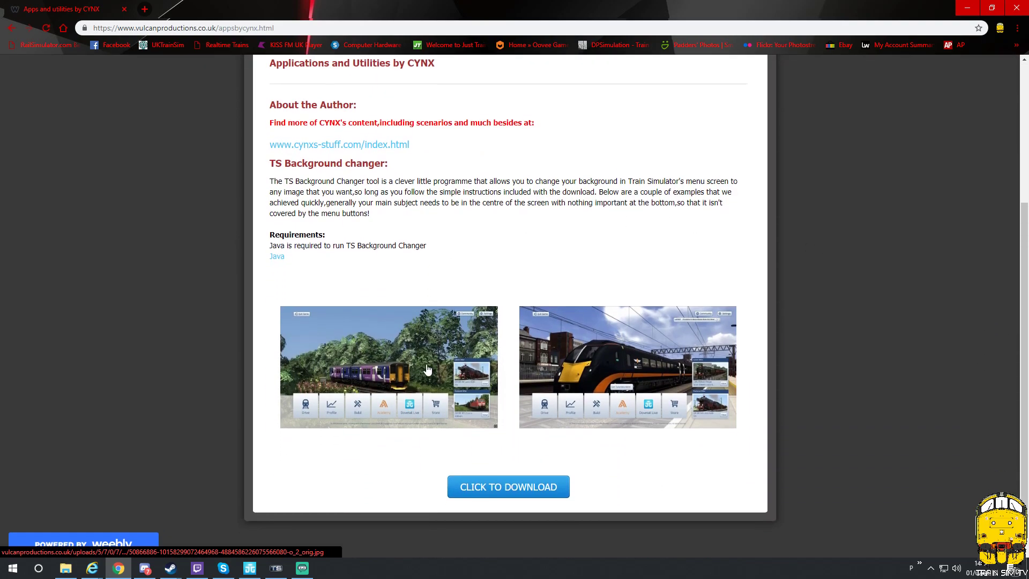
{"action": "left_click", "coordinate": [355, 363]}
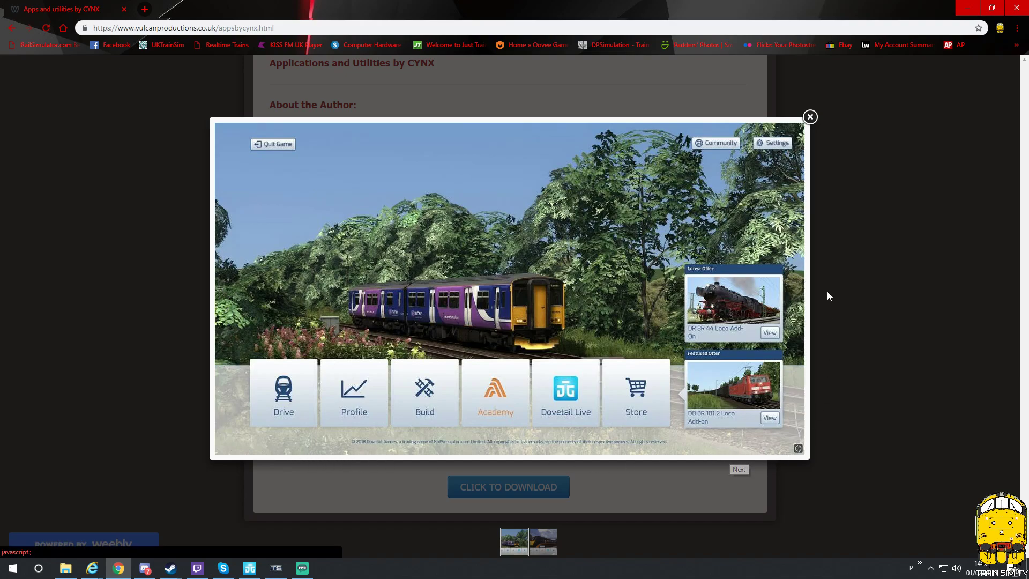
{"action": "left_click", "coordinate": [810, 117]}
{"action": "left_click", "coordinate": [644, 347]}
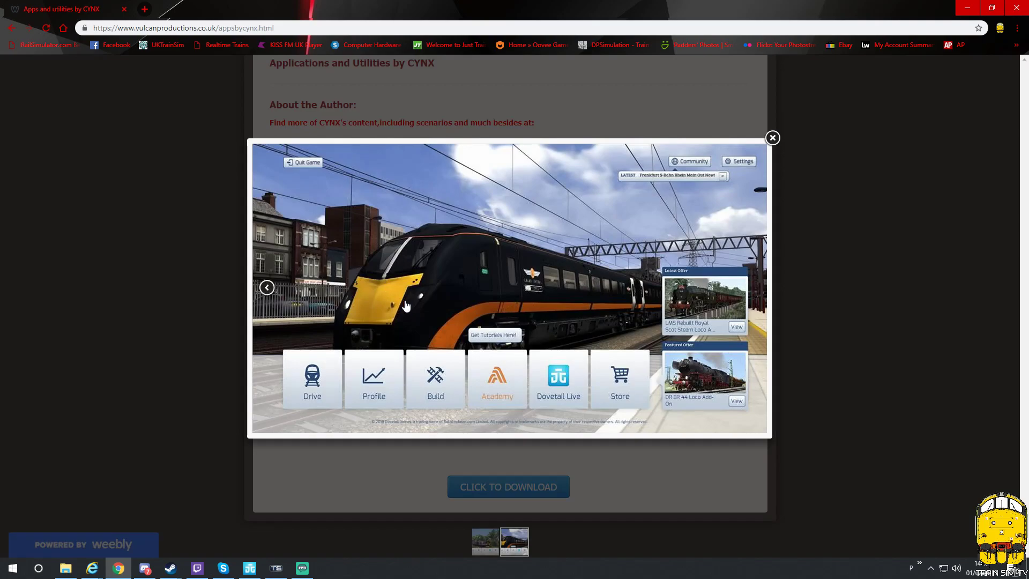
{"action": "left_click", "coordinate": [773, 138]}
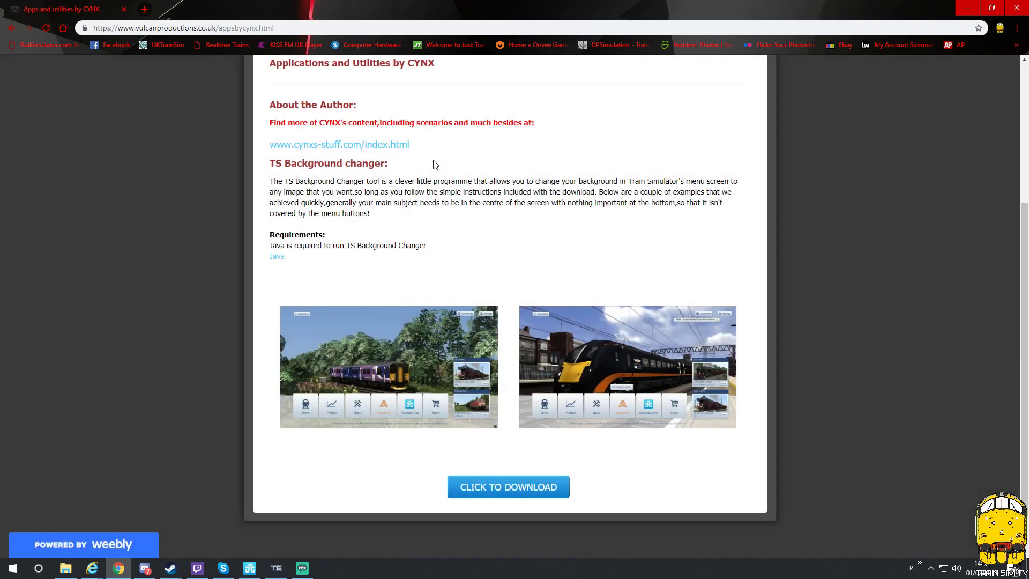
Step: Download TS-Background-Changer.zip from its Google Drive page and open the downloaded archive
{"action": "scroll", "coordinate": [482, 321], "scroll_direction": "down", "scroll_amount": 1}
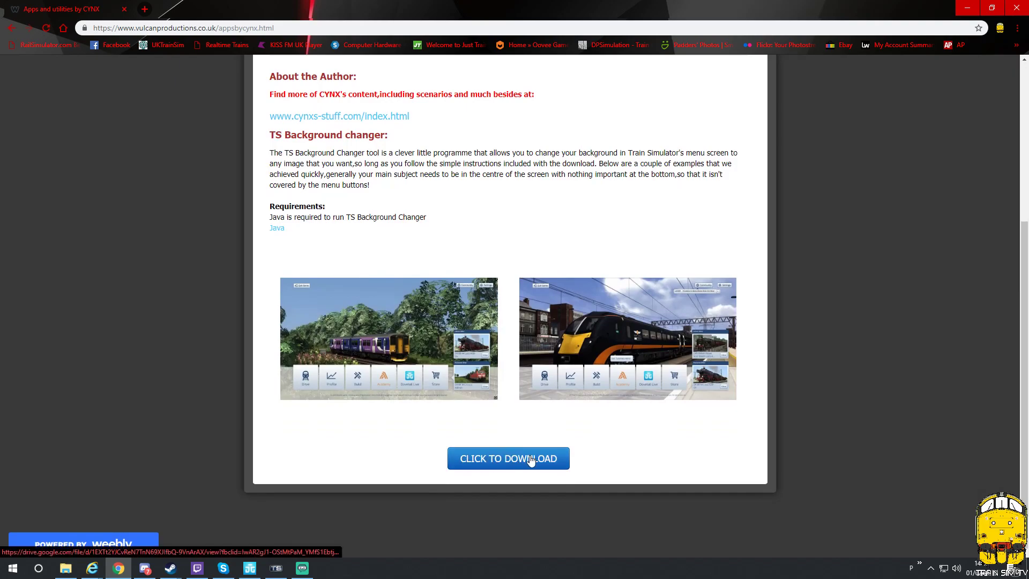
{"action": "left_click", "coordinate": [513, 460]}
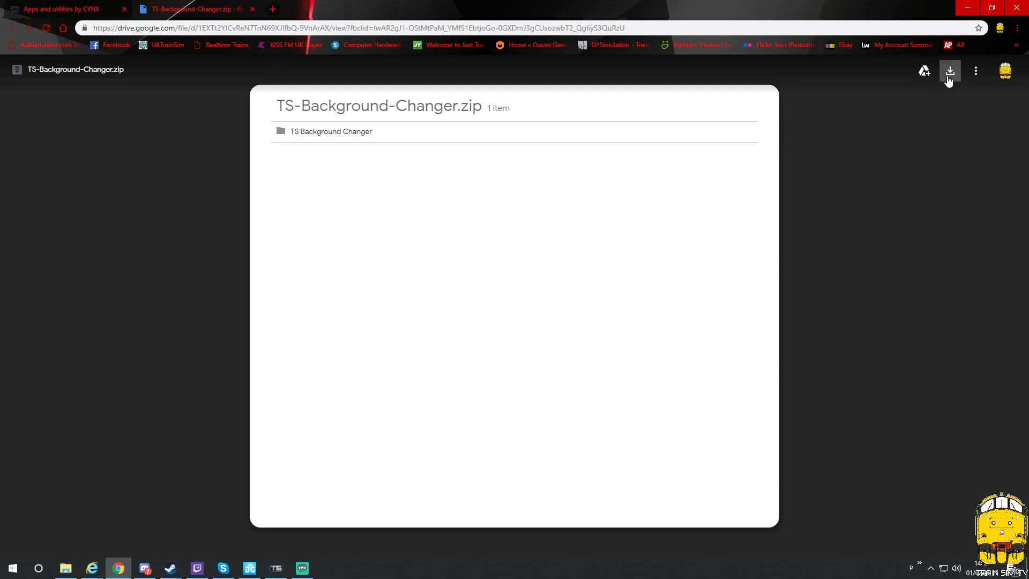
{"action": "left_click", "coordinate": [950, 71]}
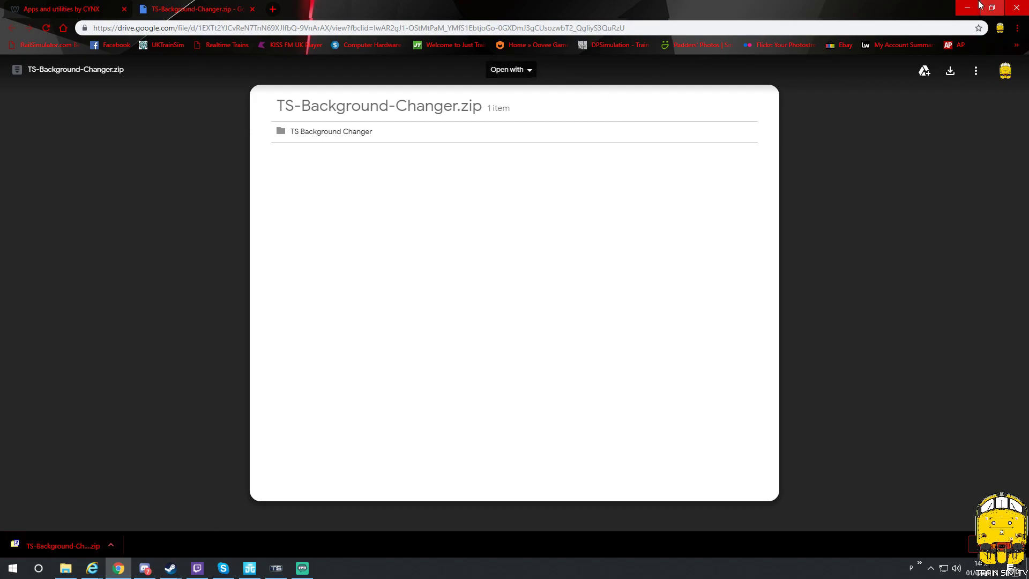
{"action": "left_click", "coordinate": [59, 545]}
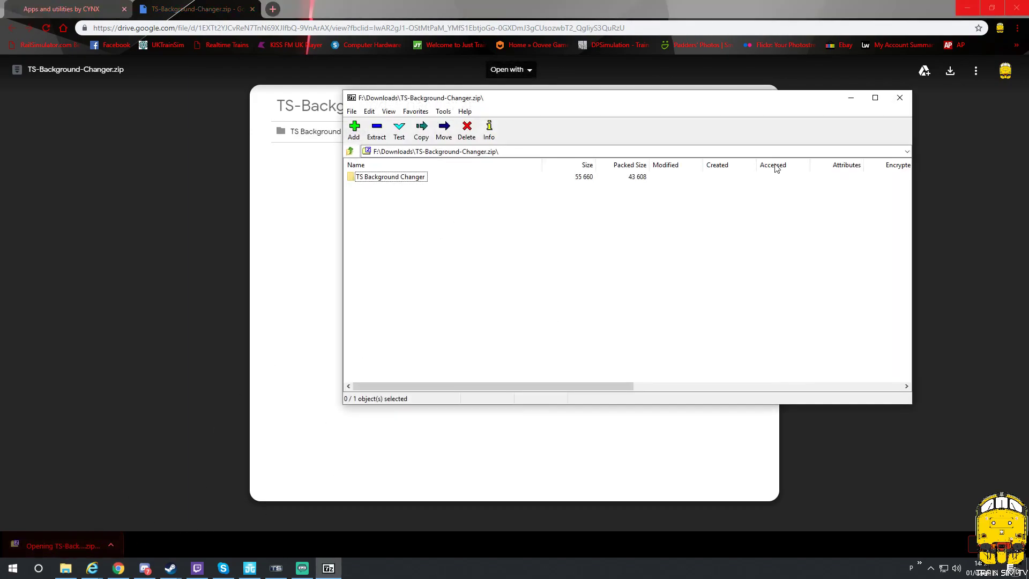
Step: Close the browser, Train Simulator and the LogMate window, keeping the archive window open
{"action": "left_click", "coordinate": [1016, 9]}
{"action": "left_click", "coordinate": [900, 98]}
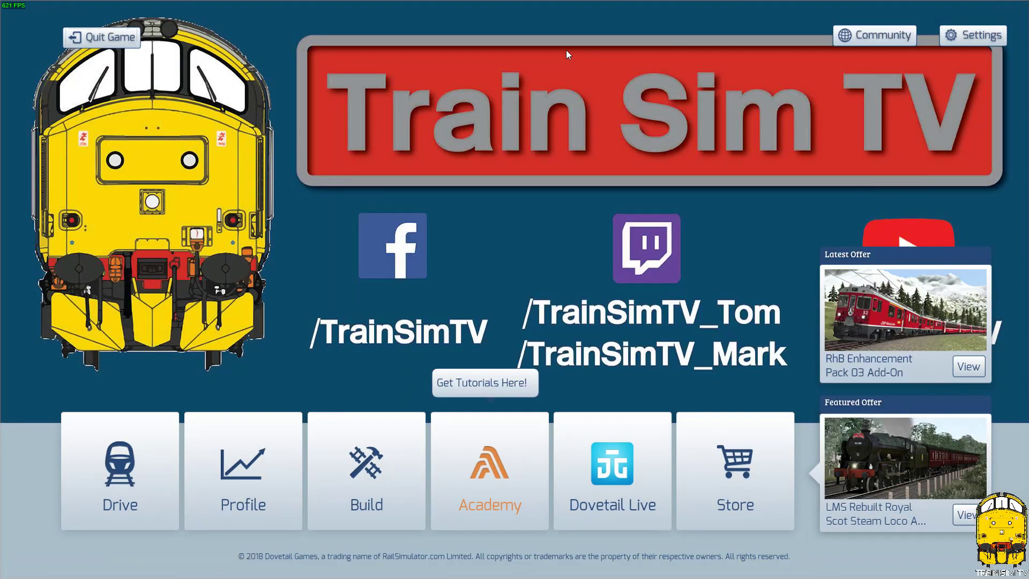
{"action": "left_click", "coordinate": [89, 40]}
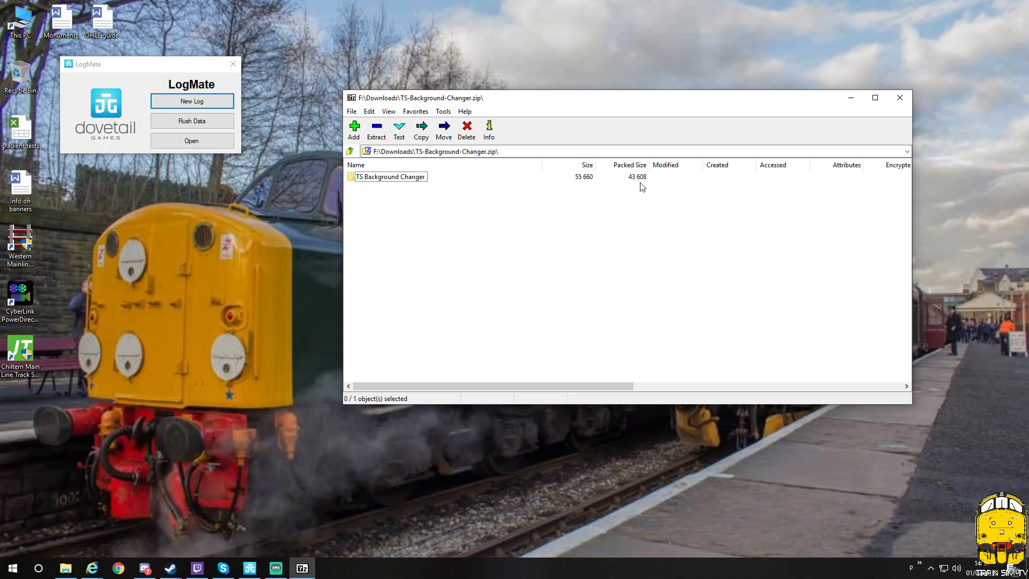
{"action": "left_click", "coordinate": [233, 64]}
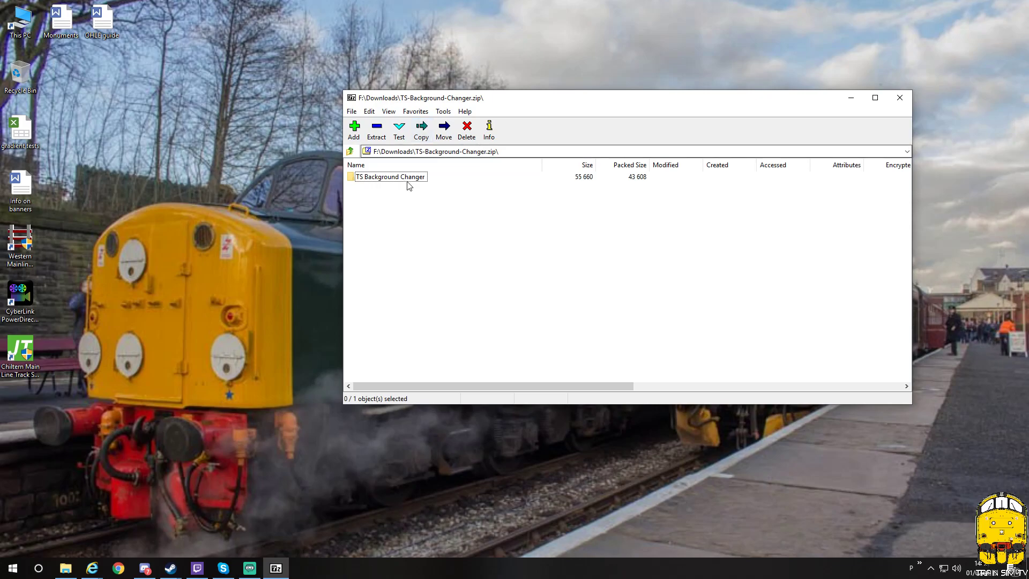
Step: Extract TSThumbChanger.jar from the archive's TS Background Changer folder onto the desktop
{"action": "double_click", "coordinate": [386, 180]}
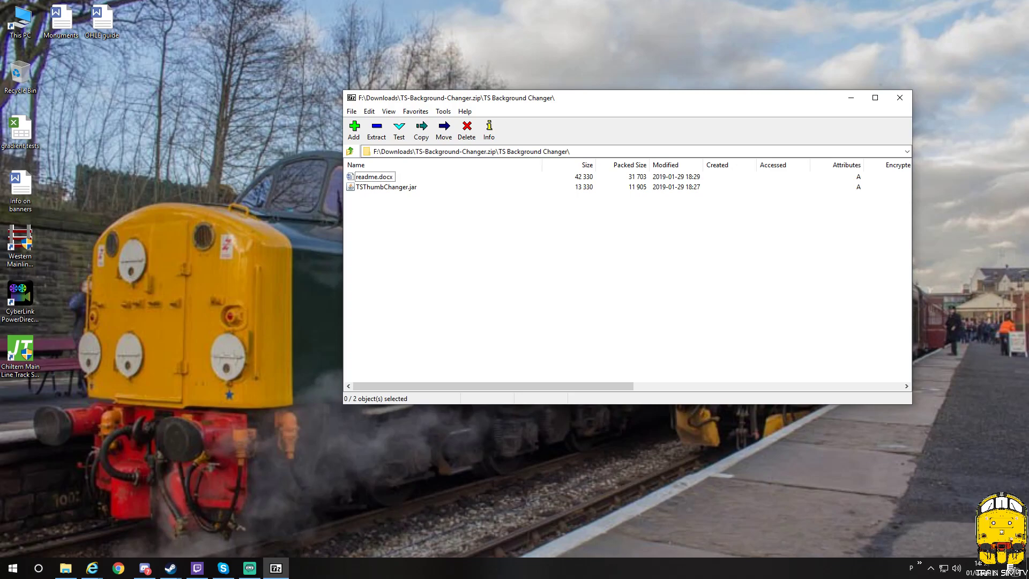
{"action": "left_click_drag", "start_coordinate": [386, 186], "coordinate": [468, 70]}
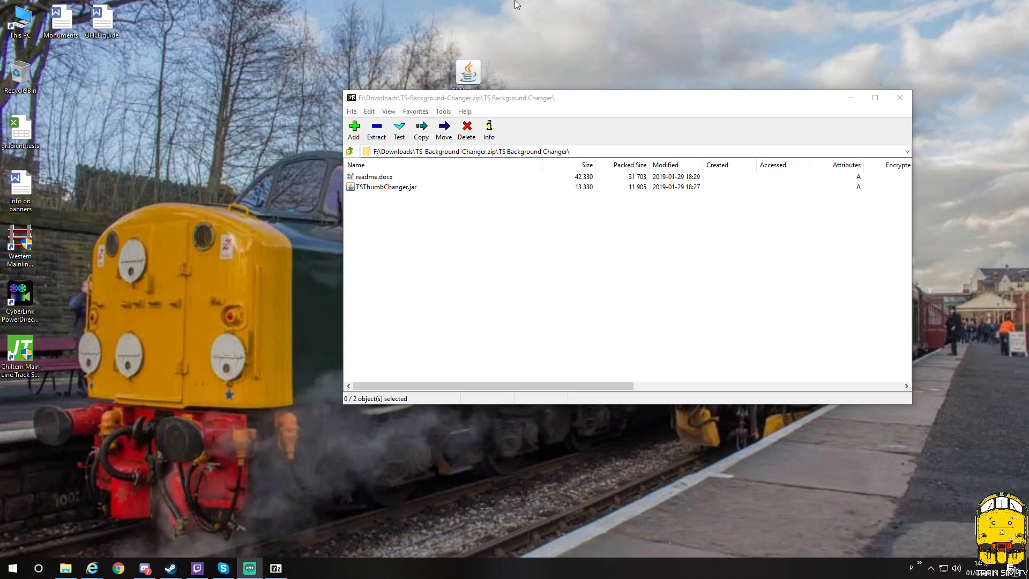
{"action": "left_click", "coordinate": [608, 102]}
{"action": "left_click_drag", "start_coordinate": [609, 102], "coordinate": [540, 151]}
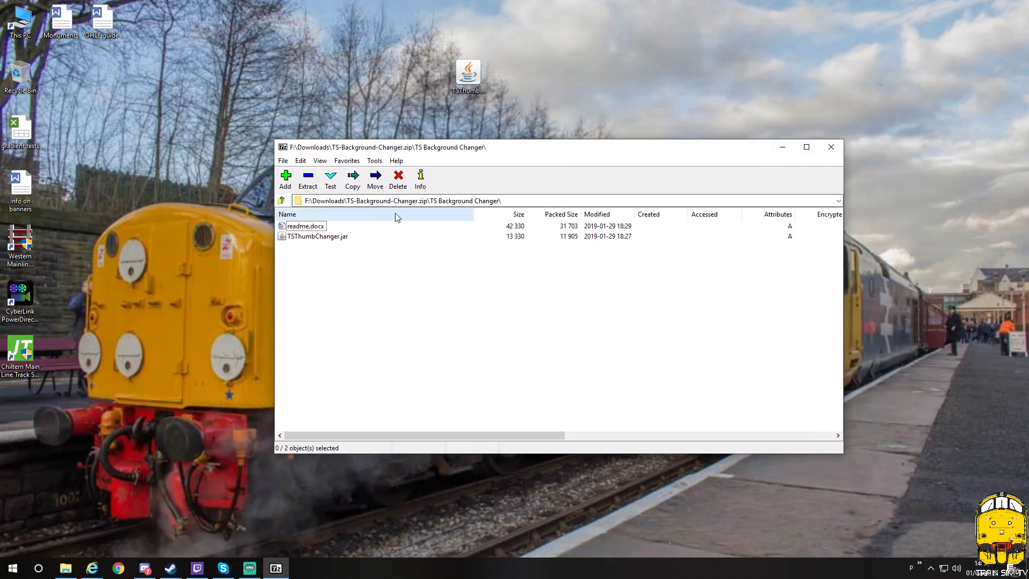
Step: Open readme.docx from the archive, close the archive window and snap the document to the right half of the desktop
{"action": "double_click", "coordinate": [306, 225]}
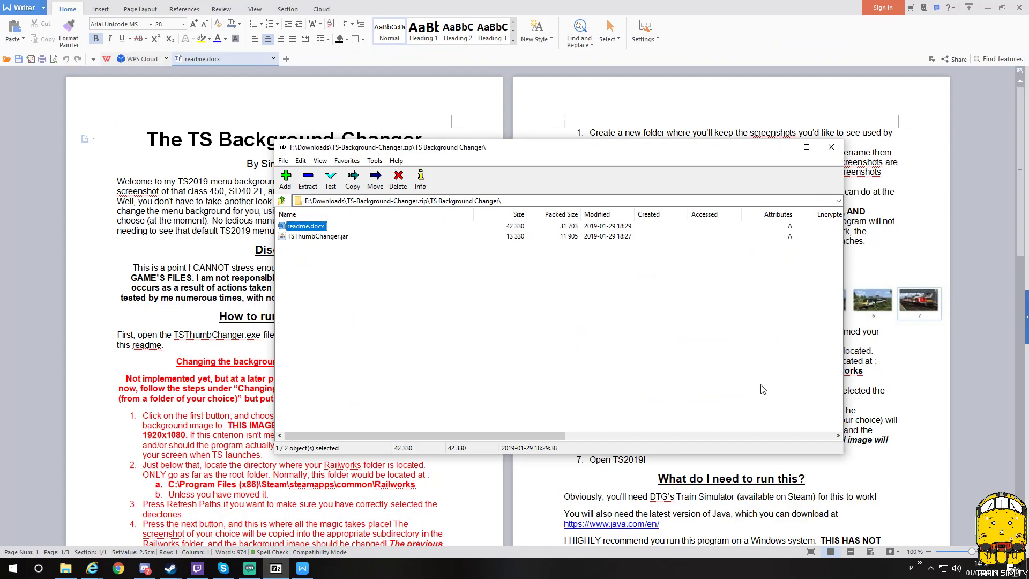
{"action": "left_click", "coordinate": [835, 148]}
{"action": "double_click", "coordinate": [712, 3]}
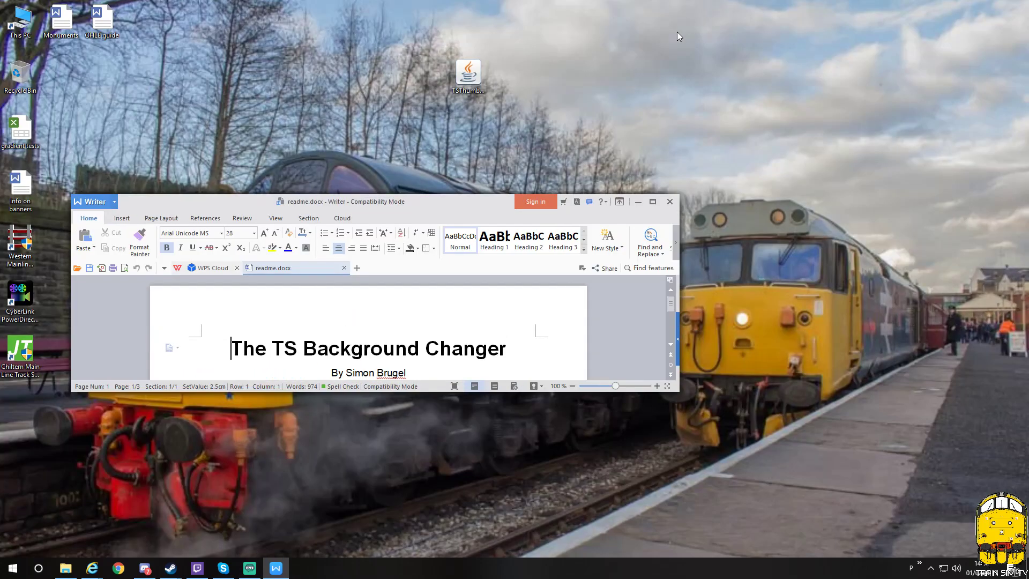
{"action": "left_click_drag", "start_coordinate": [680, 214], "coordinate": [443, 214]}
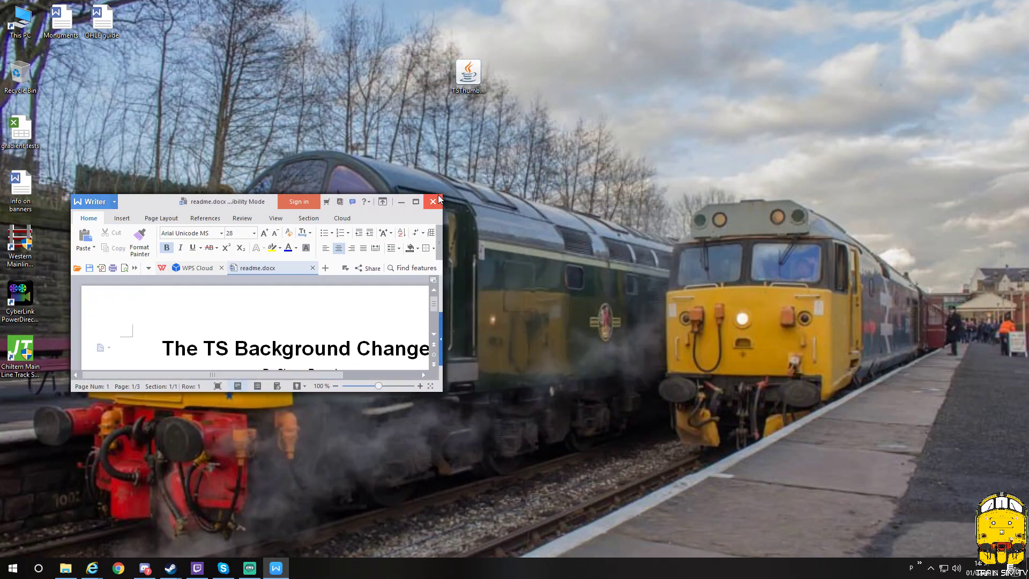
{"action": "left_click_drag", "start_coordinate": [171, 204], "coordinate": [1028, 201]}
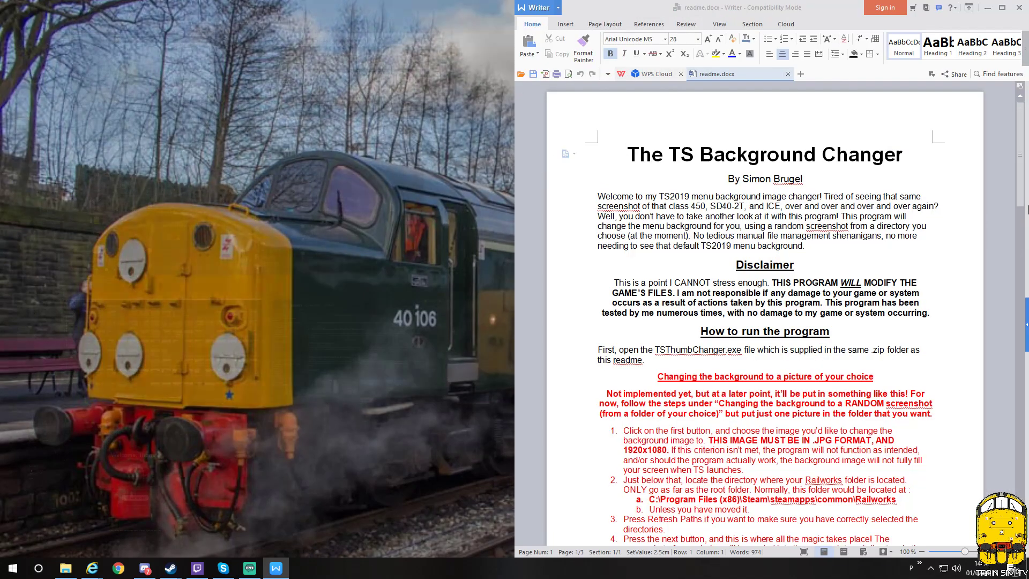
Step: Launch TSThumbChanger from the desktop and place its window in the free area beside the readme
{"action": "left_click", "coordinate": [476, 145]}
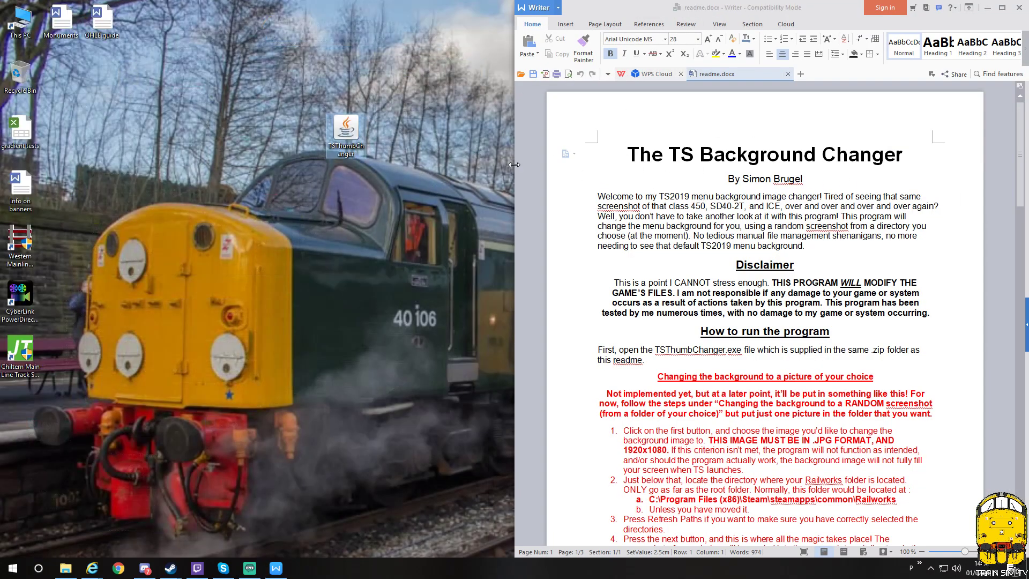
{"action": "double_click", "coordinate": [341, 141]}
{"action": "left_click_drag", "start_coordinate": [110, 26], "coordinate": [260, 116]}
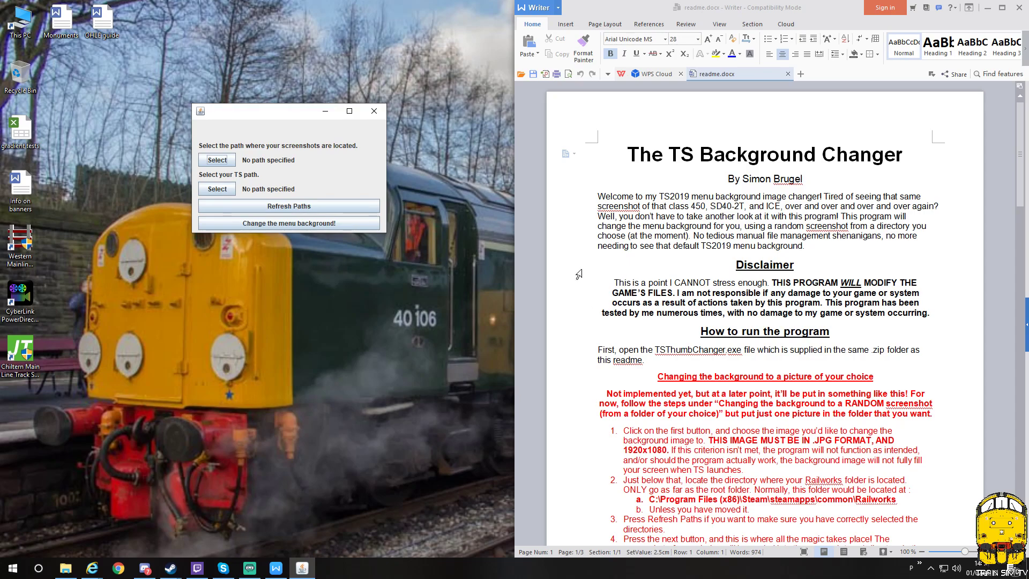
Step: Read the readme's instructions on changing the background, including the image format, file numbering and Railworks folder location
{"action": "scroll", "coordinate": [713, 310], "scroll_direction": "down", "scroll_amount": 3}
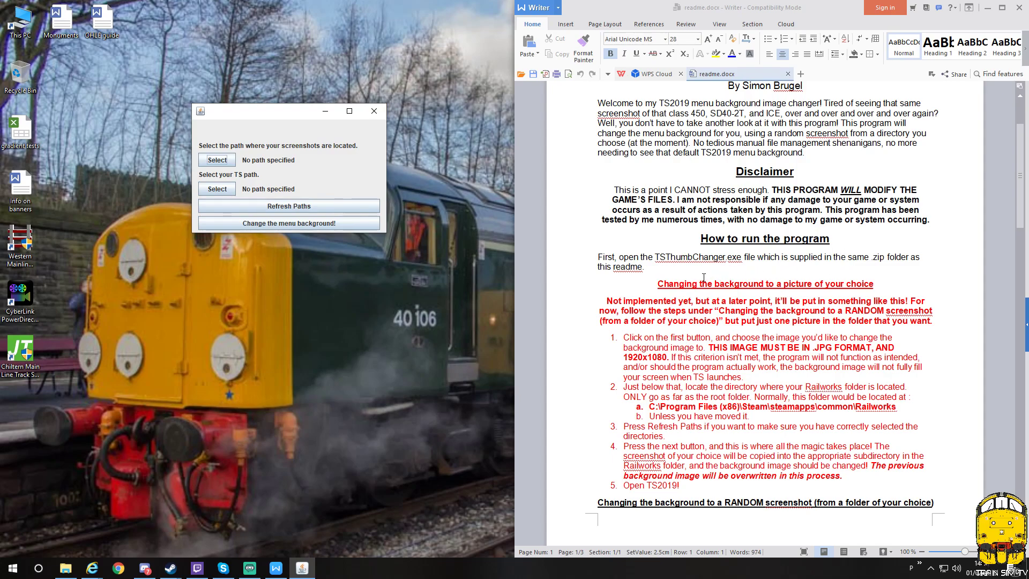
{"action": "scroll", "coordinate": [700, 274], "scroll_direction": "down", "scroll_amount": 6}
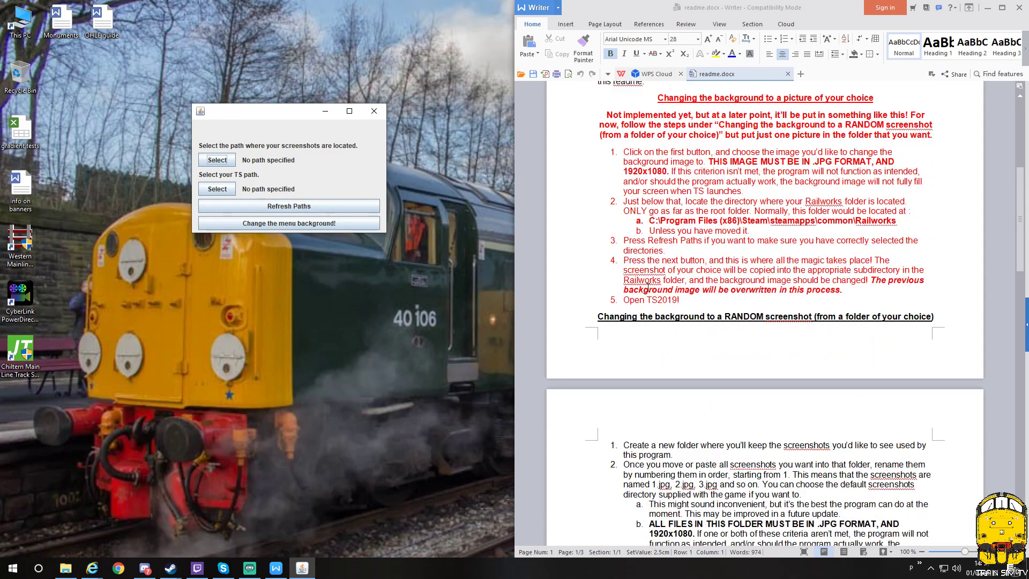
{"action": "scroll", "coordinate": [541, 148], "scroll_direction": "down", "scroll_amount": 1}
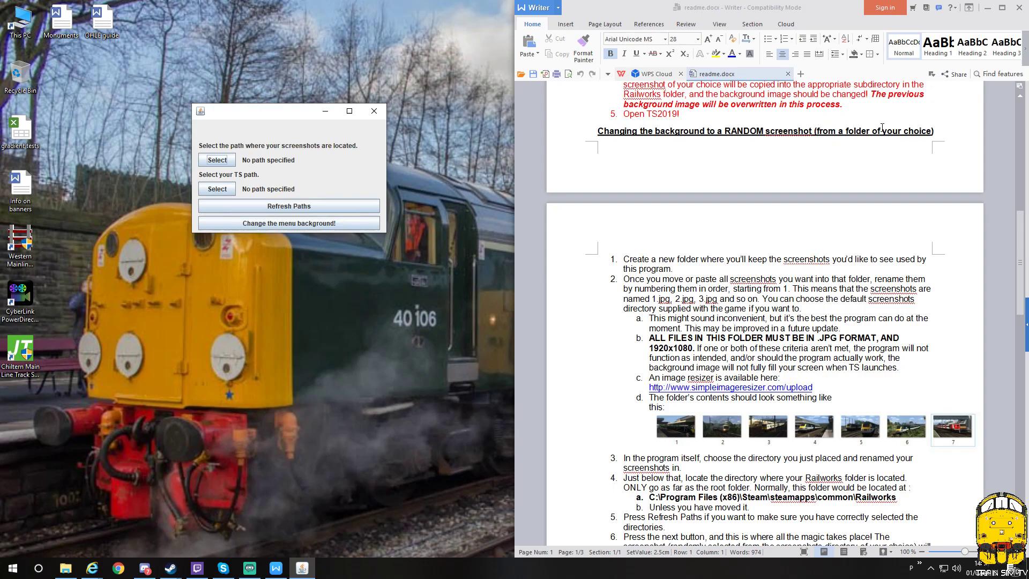
{"action": "scroll", "coordinate": [737, 186], "scroll_direction": "down", "scroll_amount": 3}
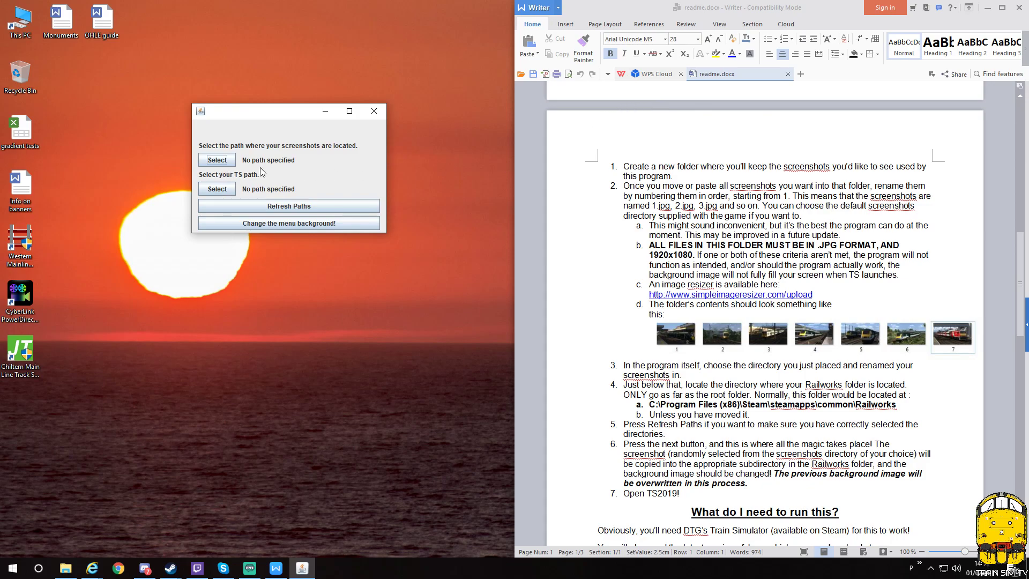
Step: Set the screenshots path to the TS Backgrounds folder on the Storage (F:) drive and refresh the paths
{"action": "left_click", "coordinate": [222, 161]}
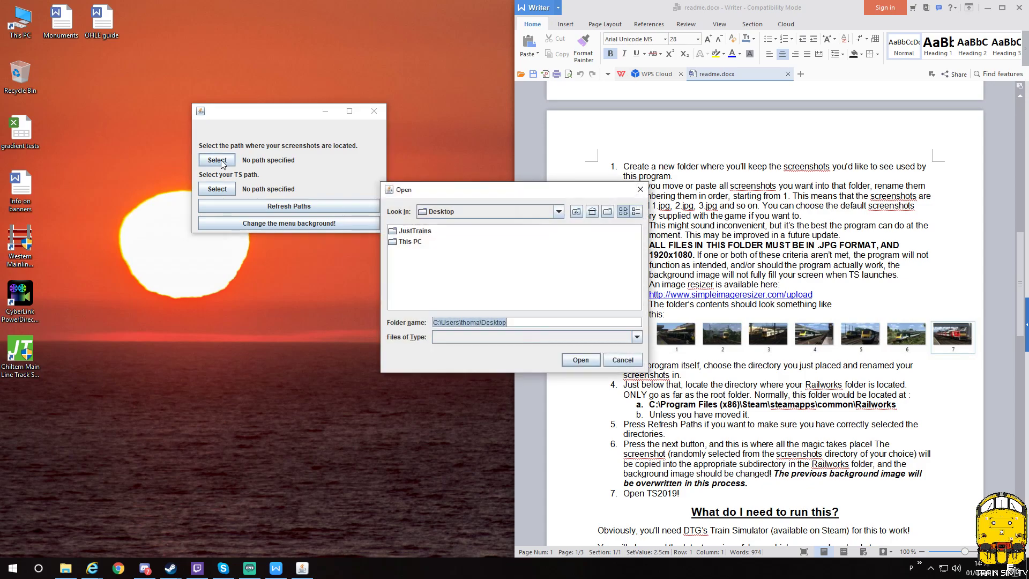
{"action": "left_click", "coordinate": [559, 213]}
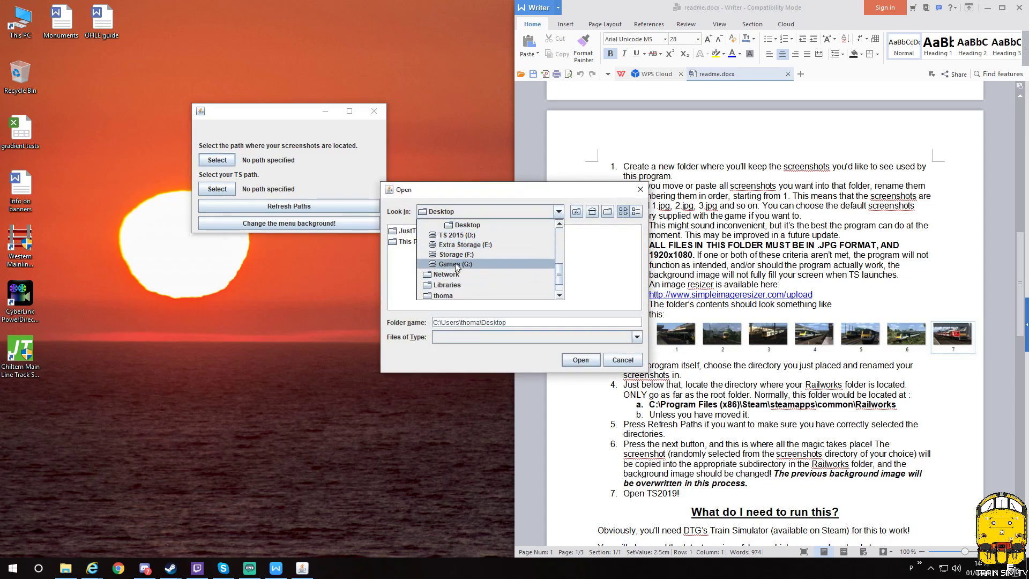
{"action": "left_click", "coordinate": [471, 254]}
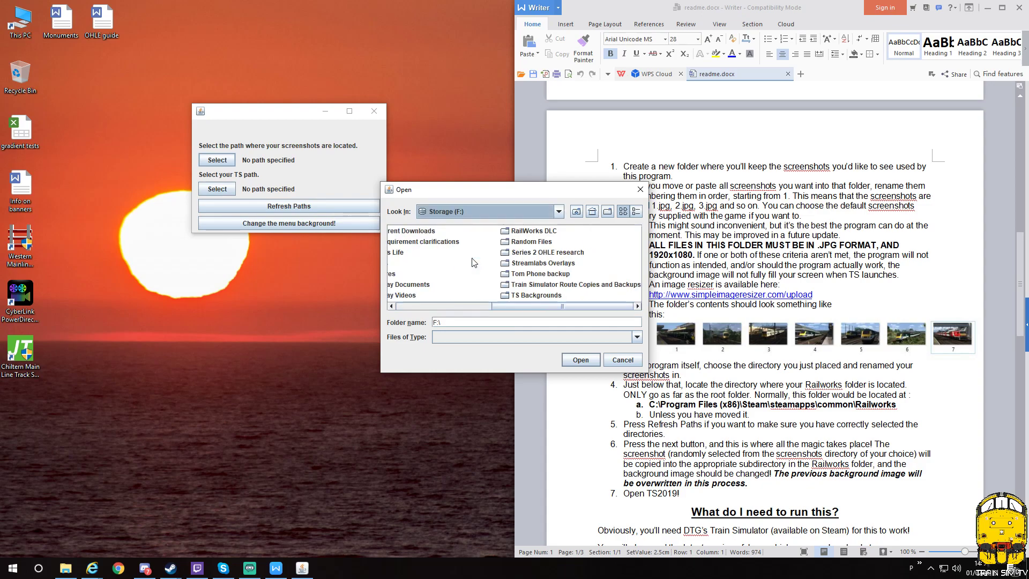
{"action": "left_click", "coordinate": [544, 296]}
{"action": "double_click", "coordinate": [543, 296]}
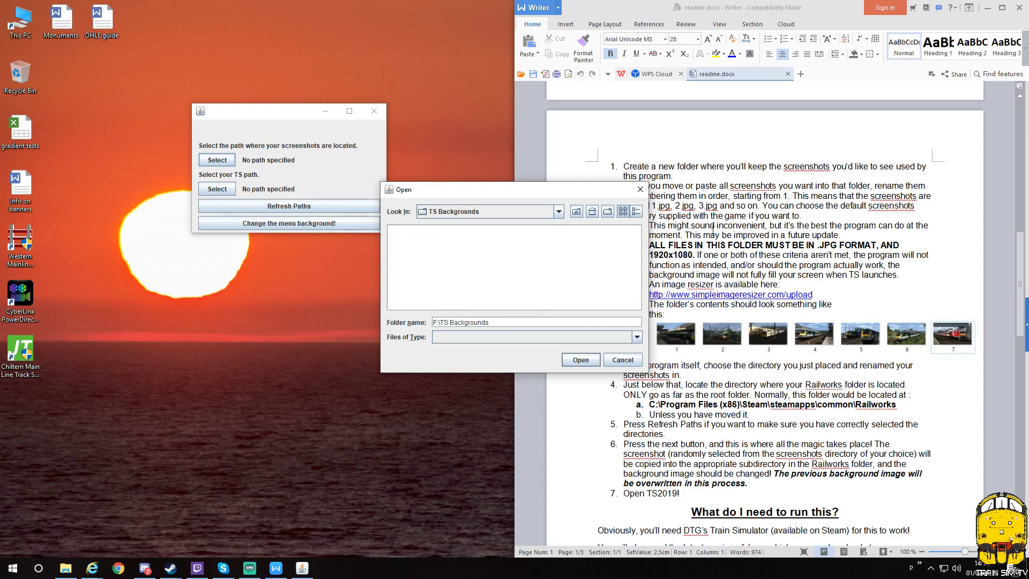
{"action": "left_click", "coordinate": [582, 360]}
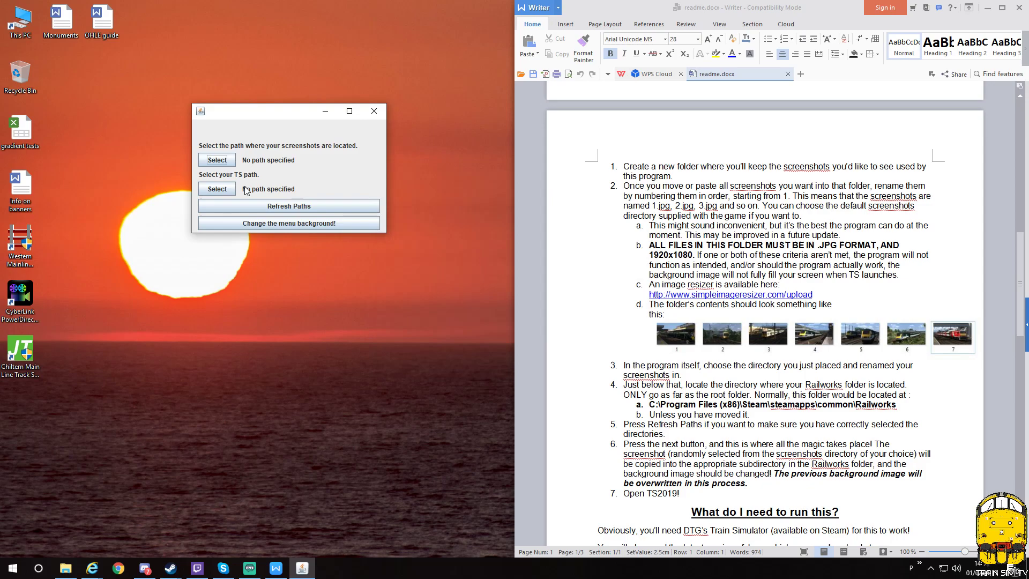
{"action": "left_click", "coordinate": [287, 209]}
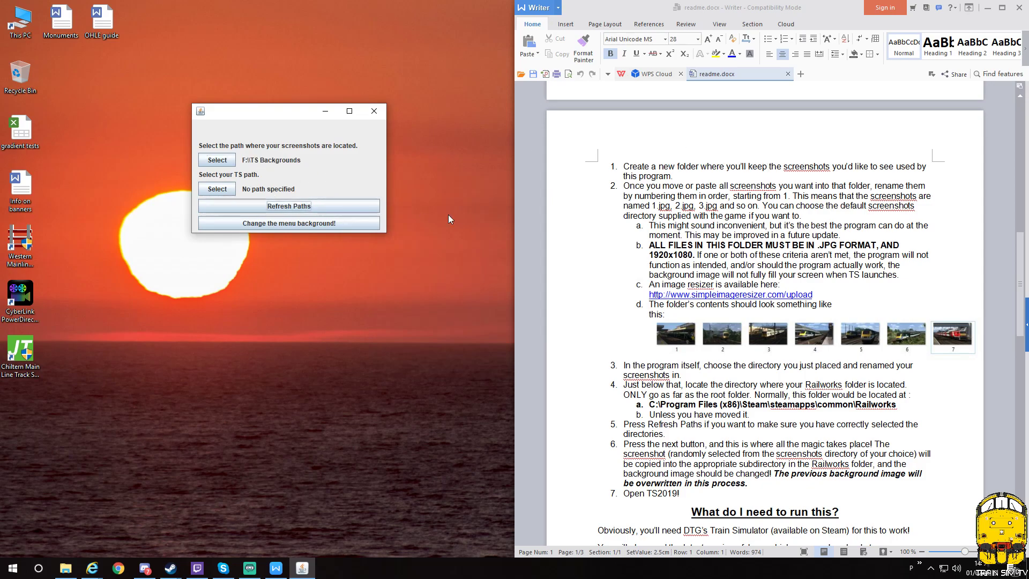
Step: Set the TS path to D:\Steam\steamapps\common\RailWorks and refresh the paths
{"action": "left_click", "coordinate": [227, 189]}
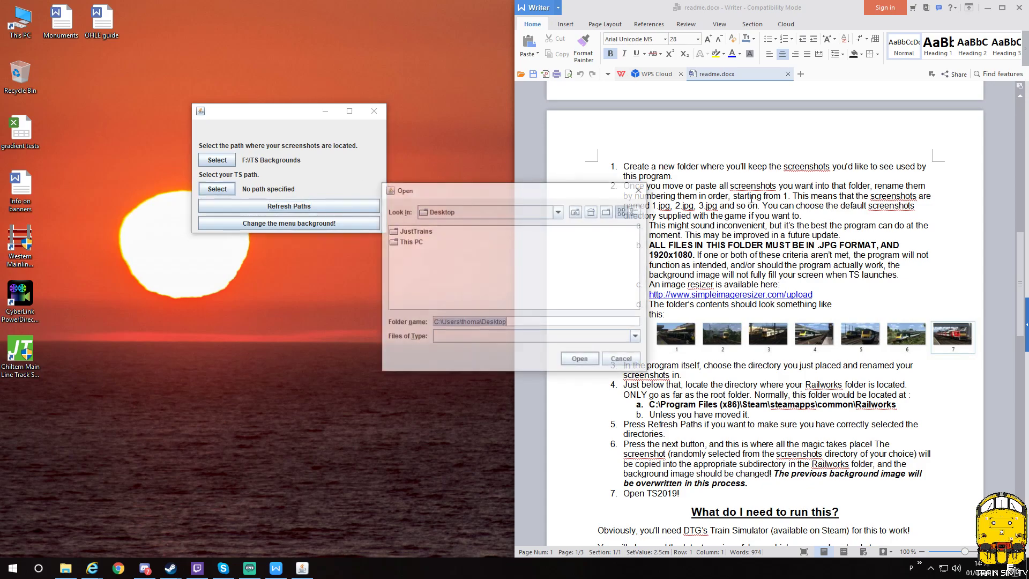
{"action": "left_click", "coordinate": [557, 211]}
{"action": "scroll", "coordinate": [535, 259], "scroll_direction": "up", "scroll_amount": 2}
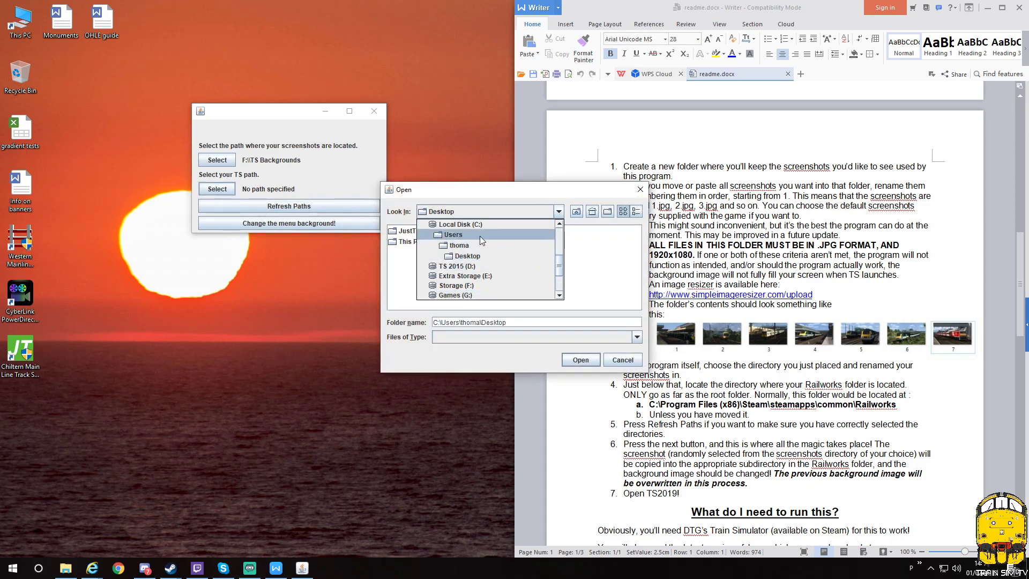
{"action": "left_click", "coordinate": [472, 266]}
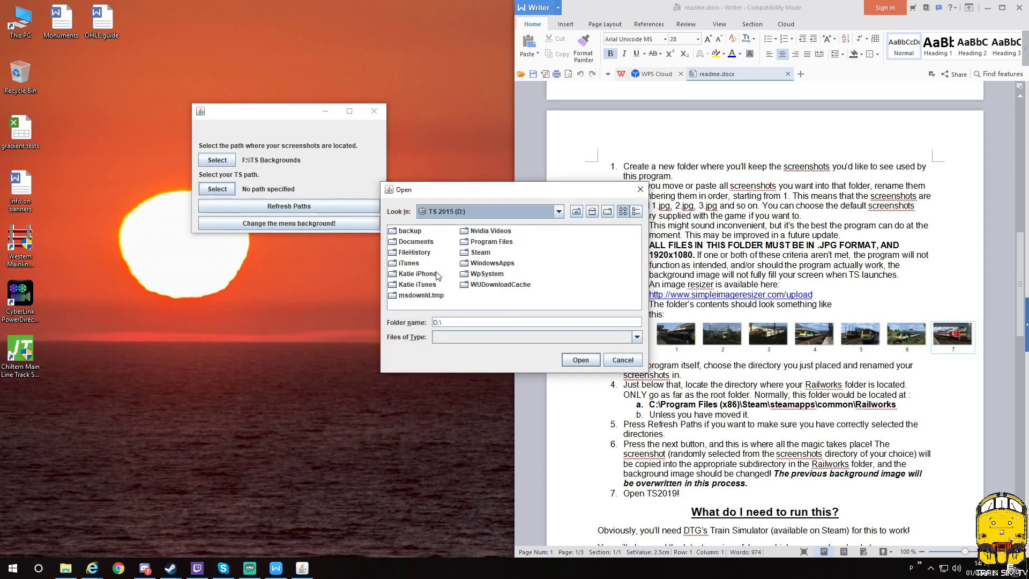
{"action": "double_click", "coordinate": [480, 253]}
{"action": "left_click", "coordinate": [406, 232]}
{"action": "double_click", "coordinate": [407, 232]}
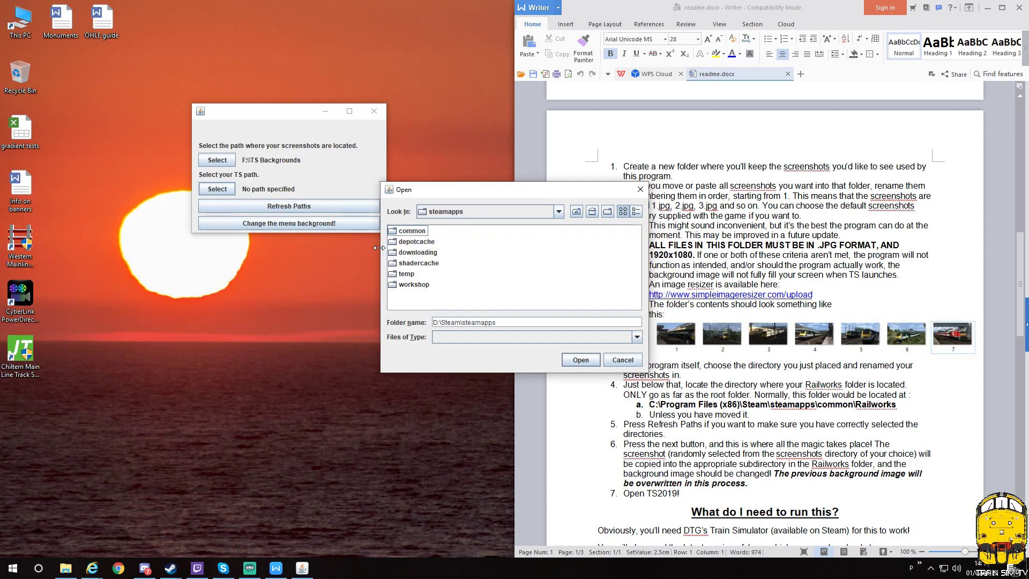
{"action": "double_click", "coordinate": [402, 231]}
{"action": "left_click", "coordinate": [415, 274]}
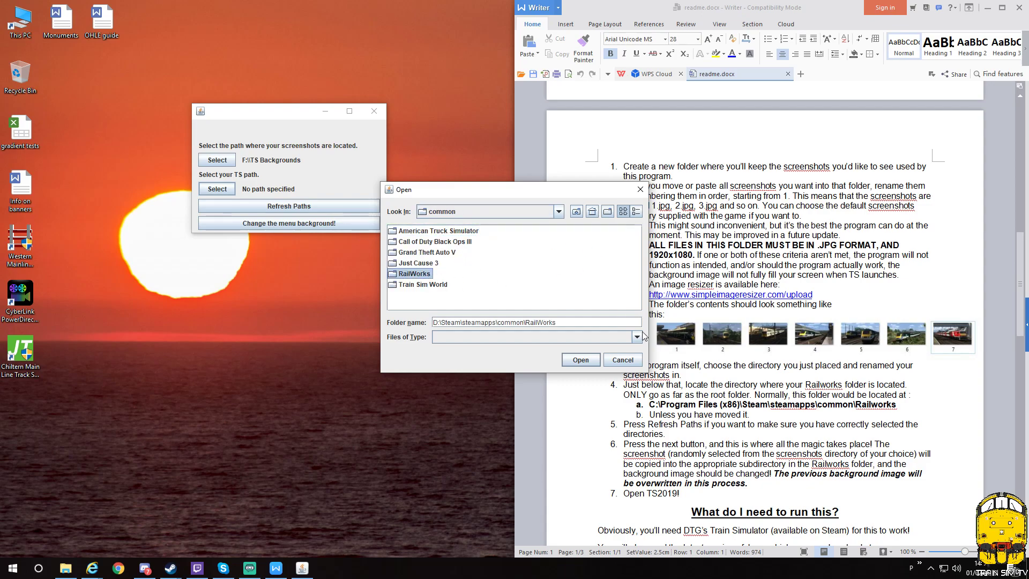
{"action": "left_click", "coordinate": [580, 359]}
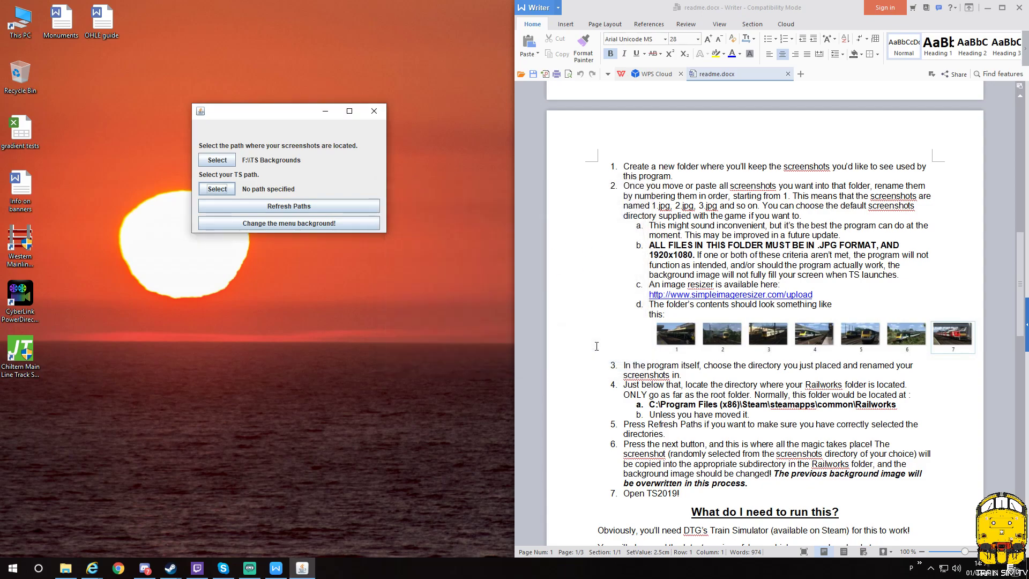
{"action": "left_click", "coordinate": [297, 206]}
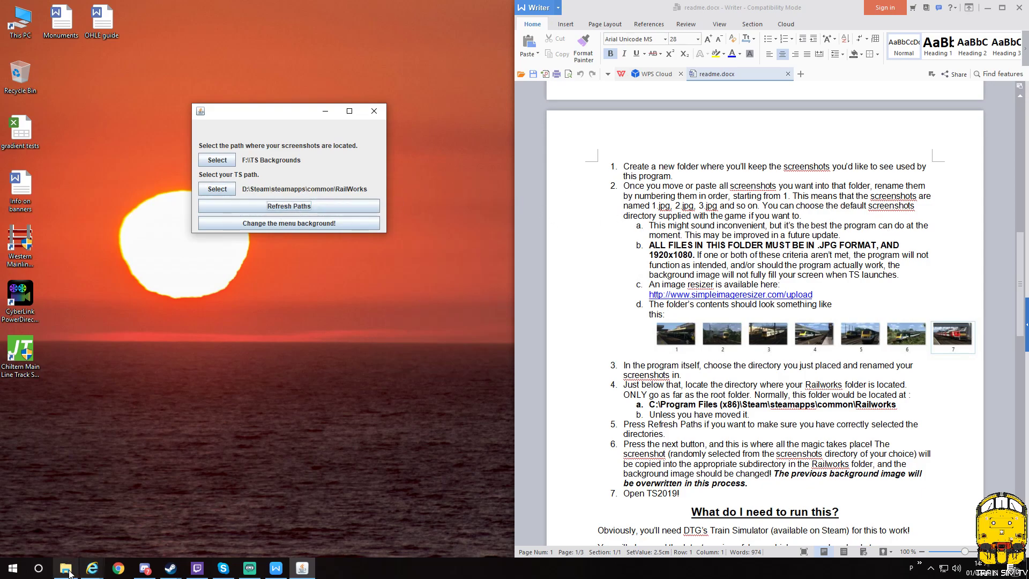
Step: Open the TS Backgrounds folder on Storage (F:) in a new Explorer window and highlight the readme's .JPG and 1920x1080 requirement
{"action": "mouse_move", "coordinate": [67, 573]}
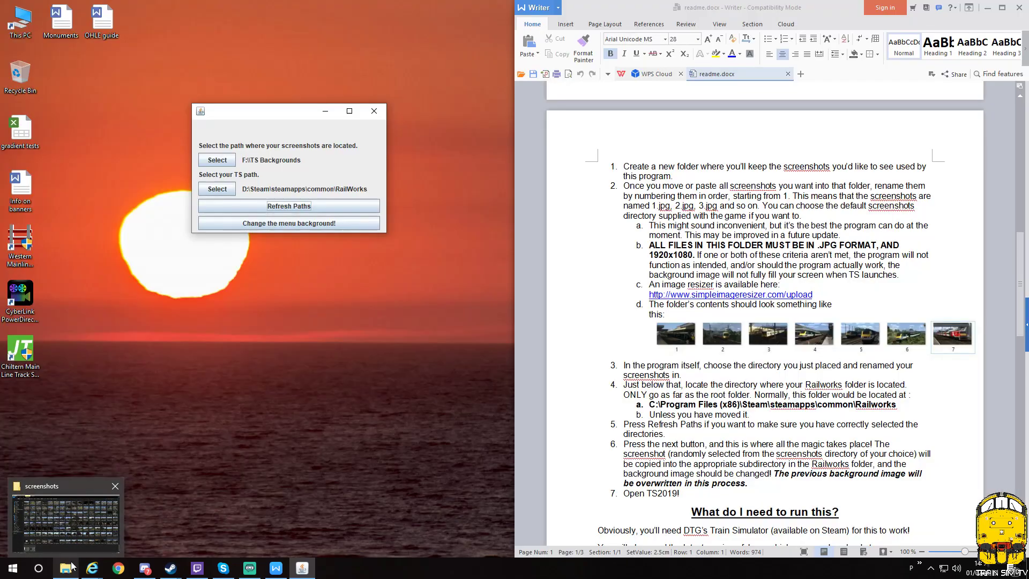
{"action": "left_click", "coordinate": [41, 497]}
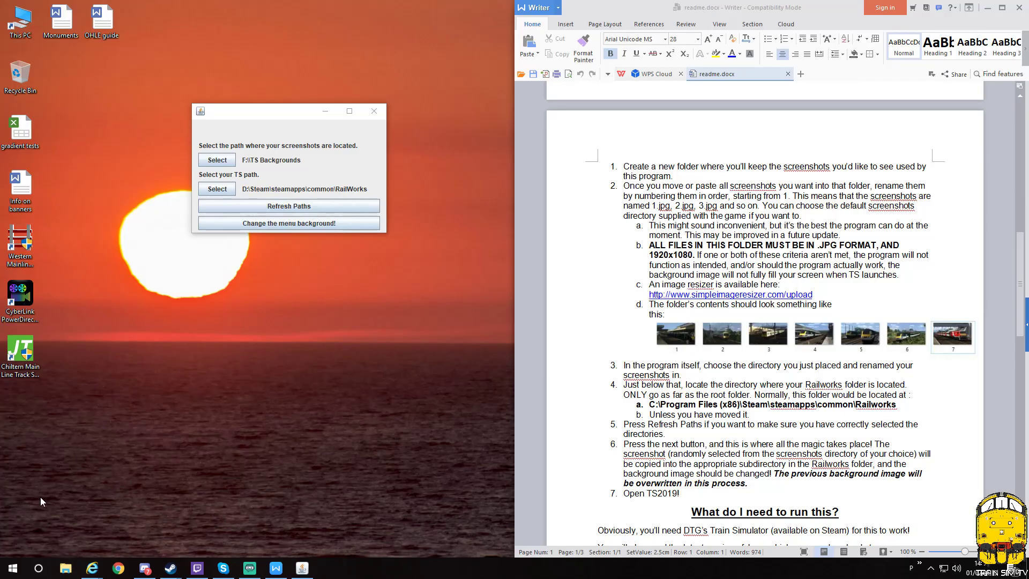
{"action": "left_click", "coordinate": [66, 568]}
{"action": "left_click", "coordinate": [138, 334]}
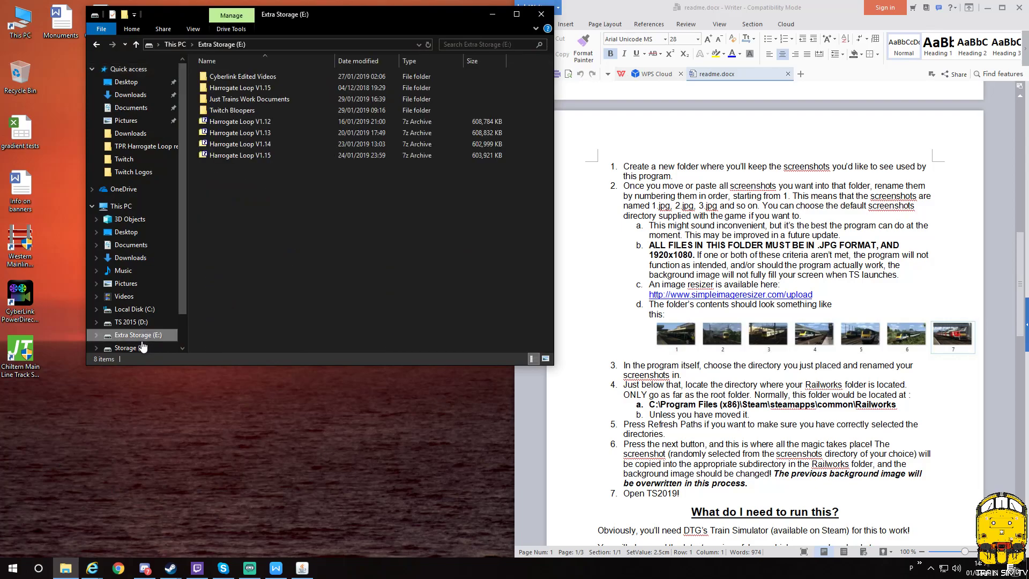
{"action": "left_click", "coordinate": [130, 348]}
{"action": "scroll", "coordinate": [271, 247], "scroll_direction": "down", "scroll_amount": 4}
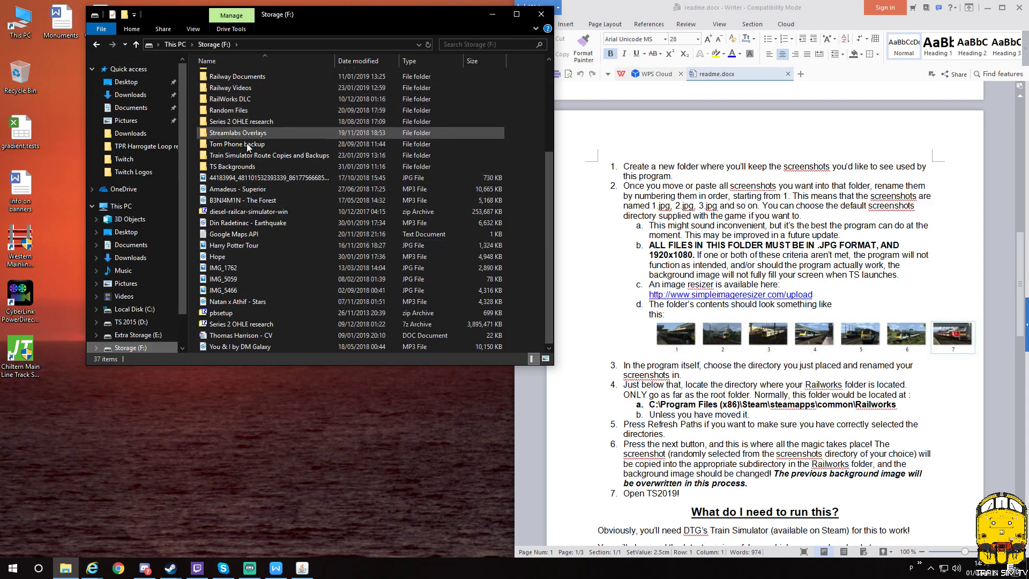
{"action": "double_click", "coordinate": [244, 166]}
{"action": "left_click_drag", "start_coordinate": [417, 20], "coordinate": [448, 186]}
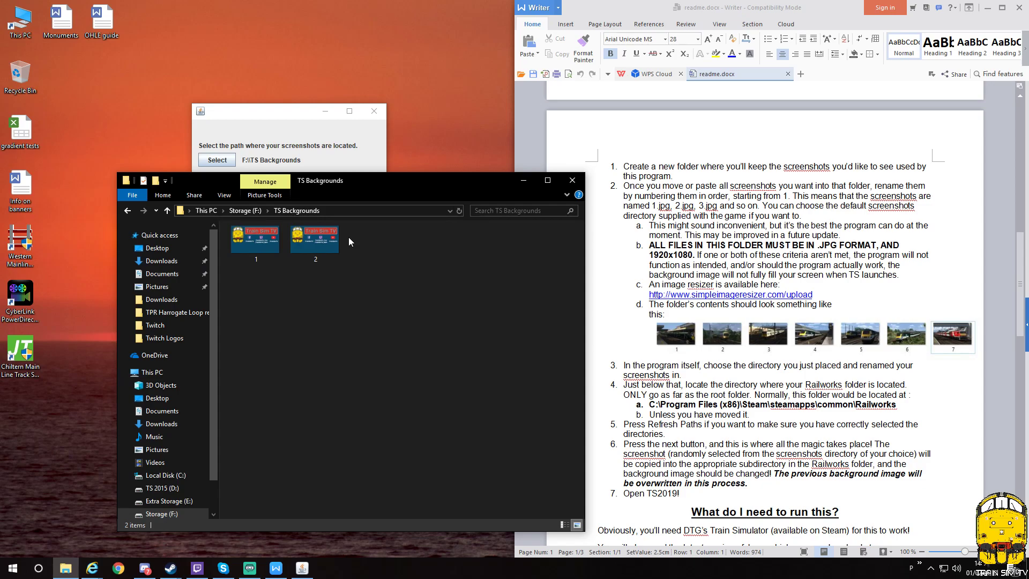
{"action": "left_click_drag", "start_coordinate": [413, 178], "coordinate": [395, 179]}
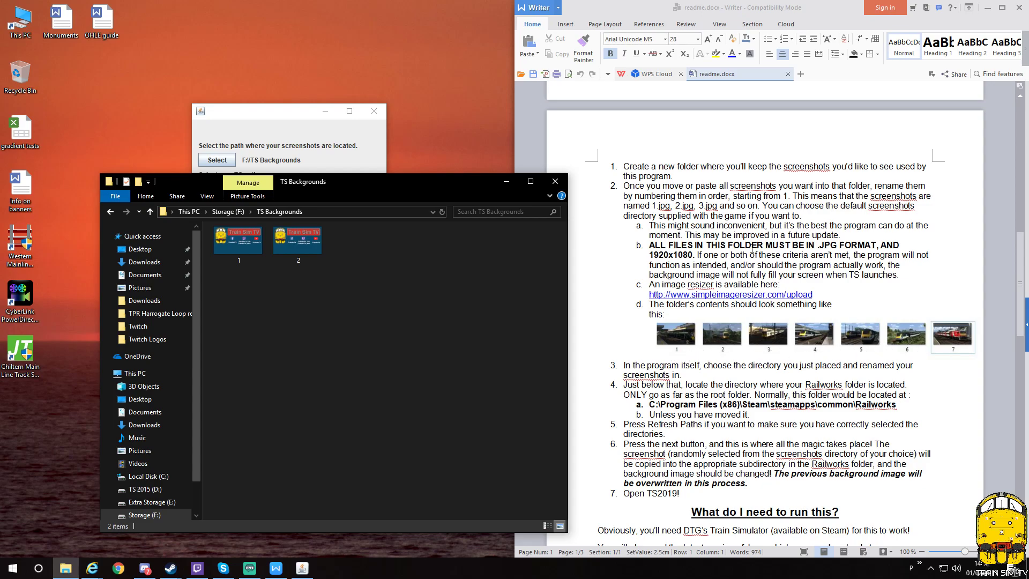
{"action": "left_click_drag", "start_coordinate": [643, 245], "coordinate": [693, 255]}
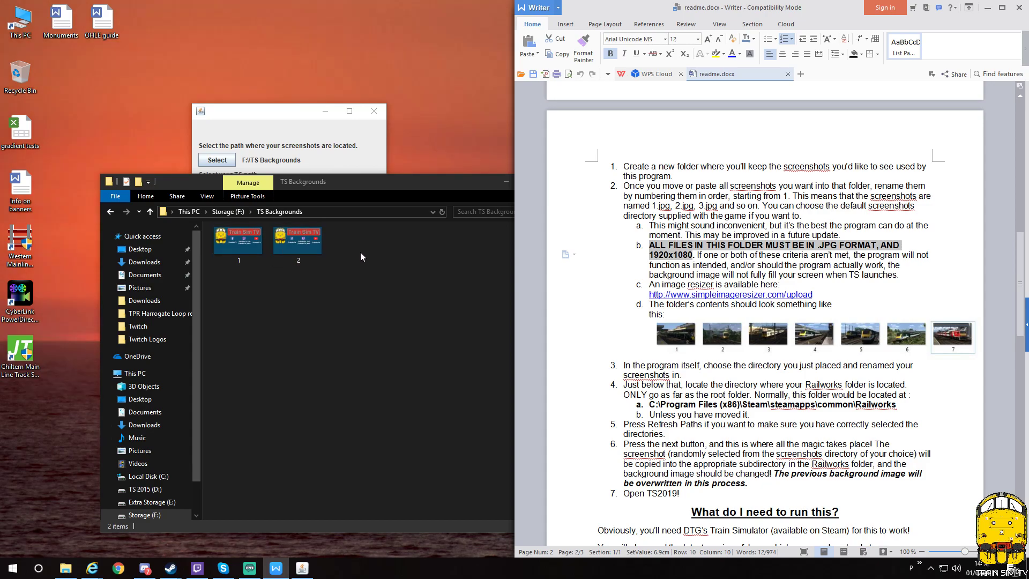
Step: Change the Train Simulator menu background with the tool, keeping the folder window clear of it, and close the tool
{"action": "left_click_drag", "start_coordinate": [373, 177], "coordinate": [318, 216]}
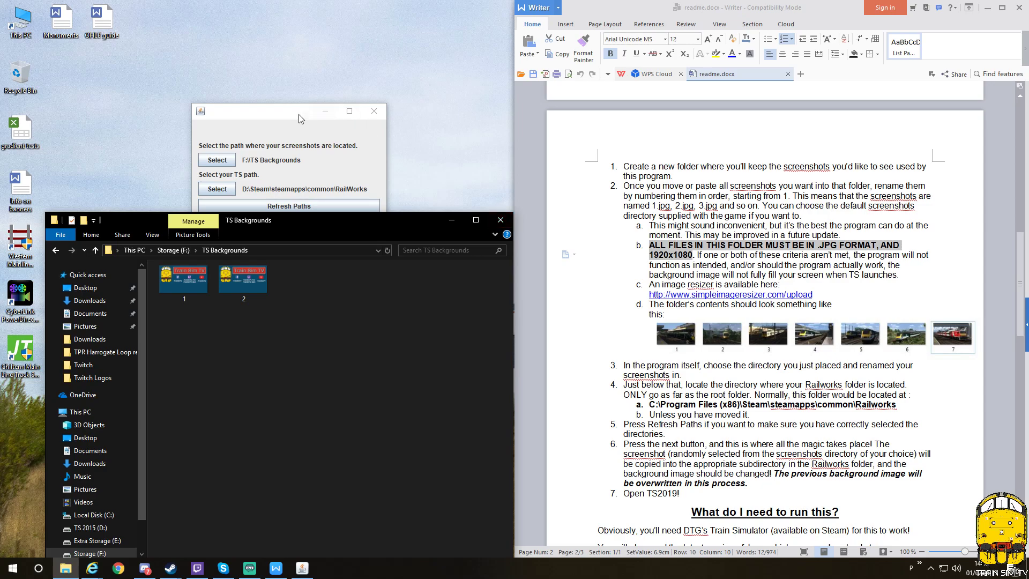
{"action": "left_click_drag", "start_coordinate": [298, 115], "coordinate": [298, 58]}
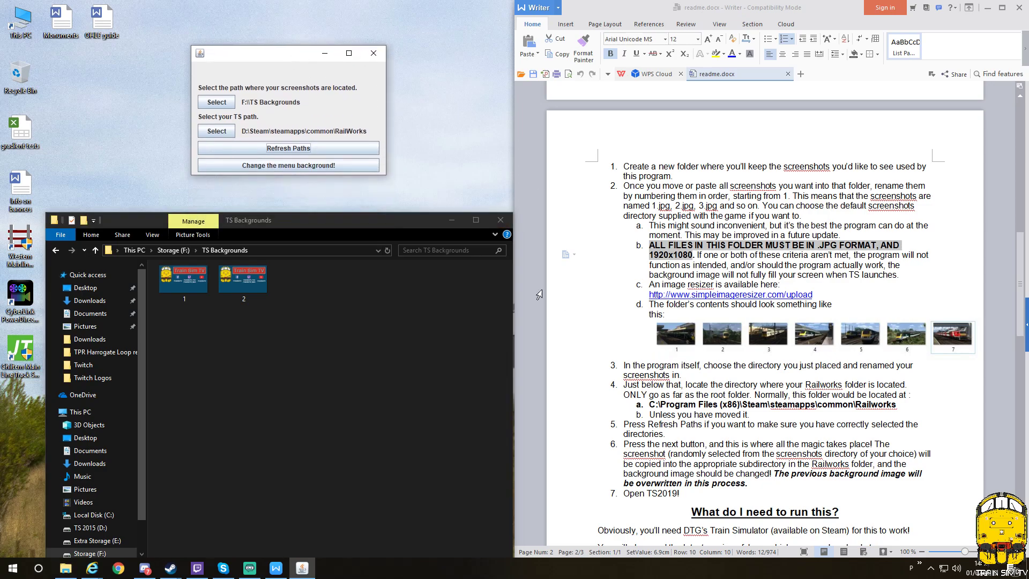
{"action": "left_click", "coordinate": [295, 166]}
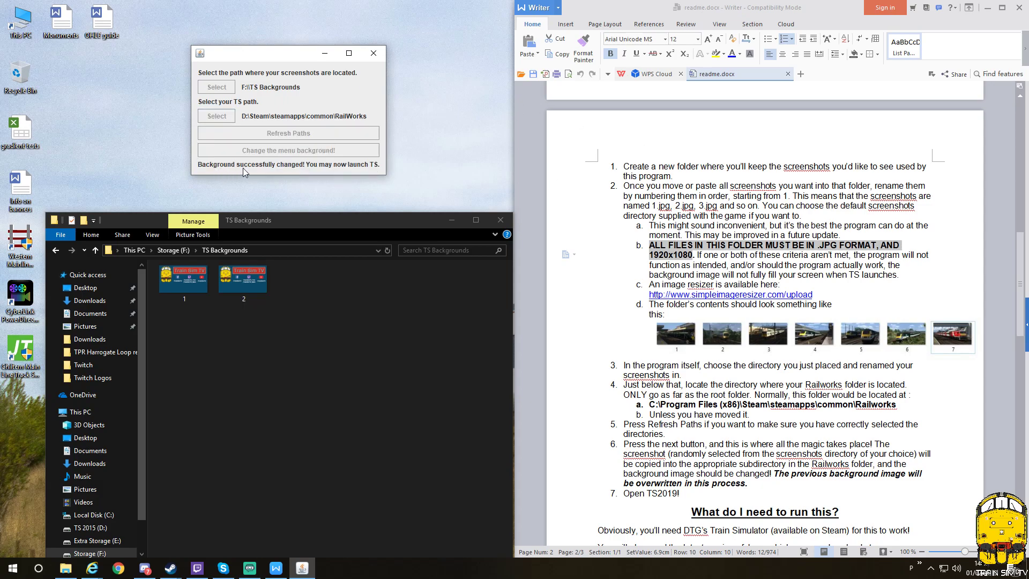
{"action": "left_click", "coordinate": [373, 53]}
{"action": "left_click_drag", "start_coordinate": [416, 223], "coordinate": [413, 155]}
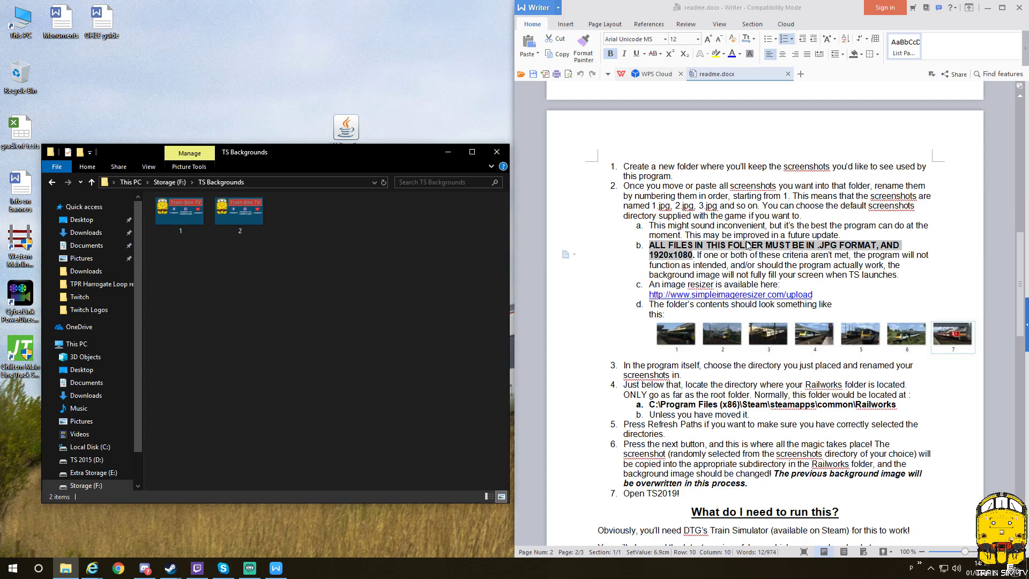
Step: Examine the readme's red single-screenshot instructions, system requirements, explanation of how the program works, future plans and contact sections
{"action": "scroll", "coordinate": [718, 279], "scroll_direction": "up", "scroll_amount": 8}
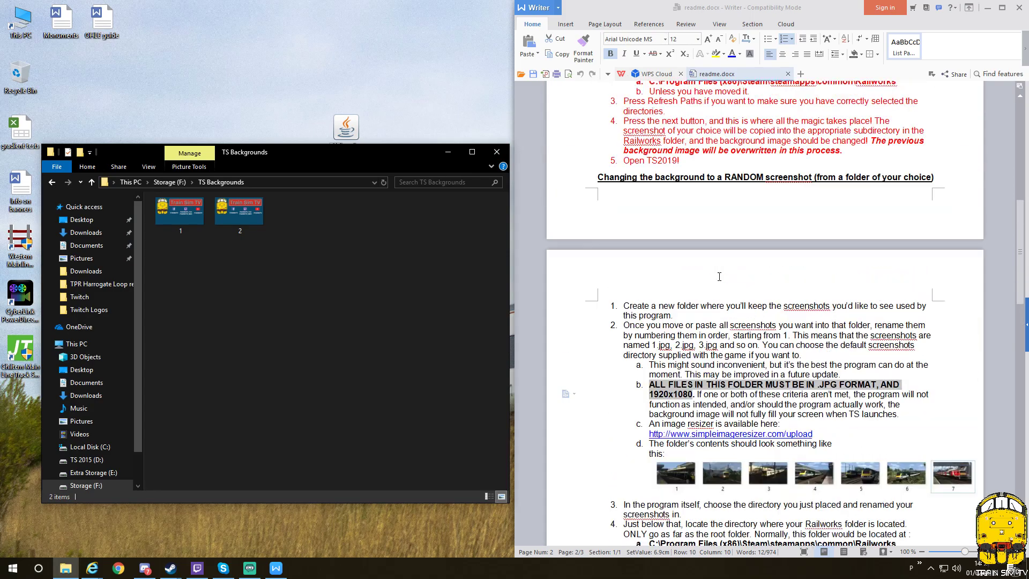
{"action": "left_click_drag", "start_coordinate": [648, 197], "coordinate": [920, 337]}
{"action": "scroll", "coordinate": [920, 336], "scroll_direction": "down", "scroll_amount": 10}
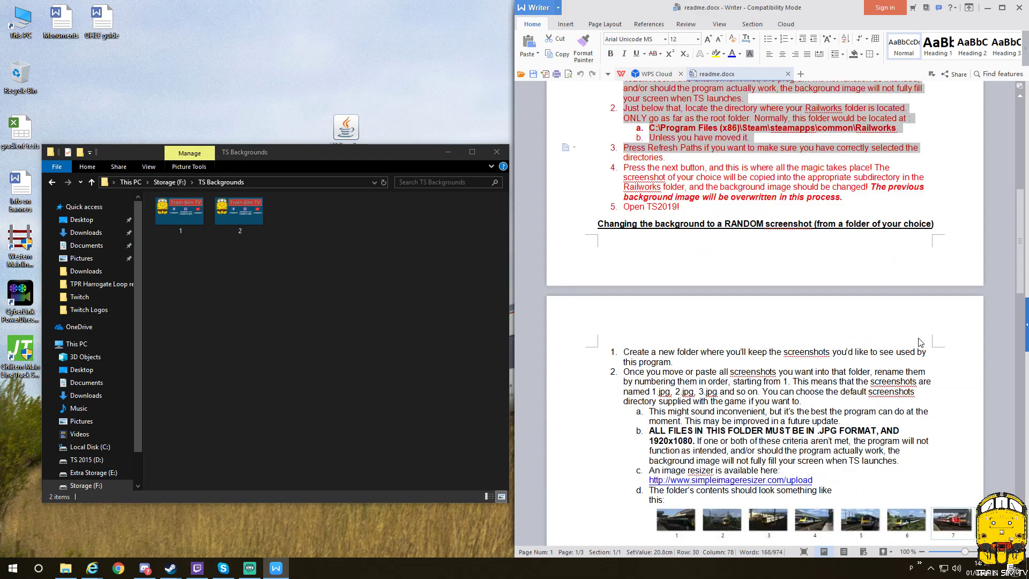
{"action": "left_click", "coordinate": [776, 429]}
{"action": "scroll", "coordinate": [779, 407], "scroll_direction": "down", "scroll_amount": 4}
{"action": "scroll", "coordinate": [778, 402], "scroll_direction": "down", "scroll_amount": 2}
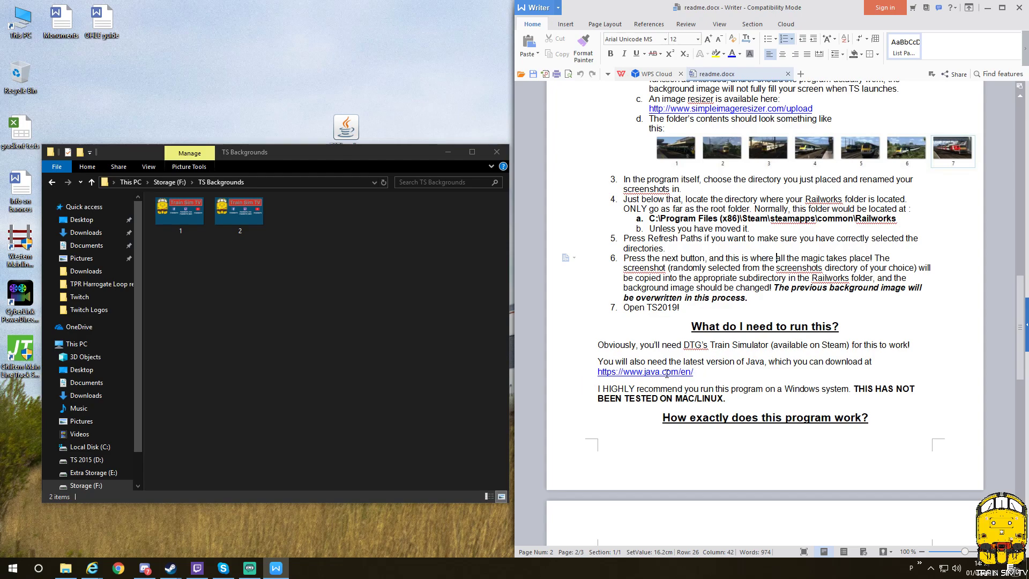
{"action": "scroll", "coordinate": [697, 370], "scroll_direction": "down", "scroll_amount": 1}
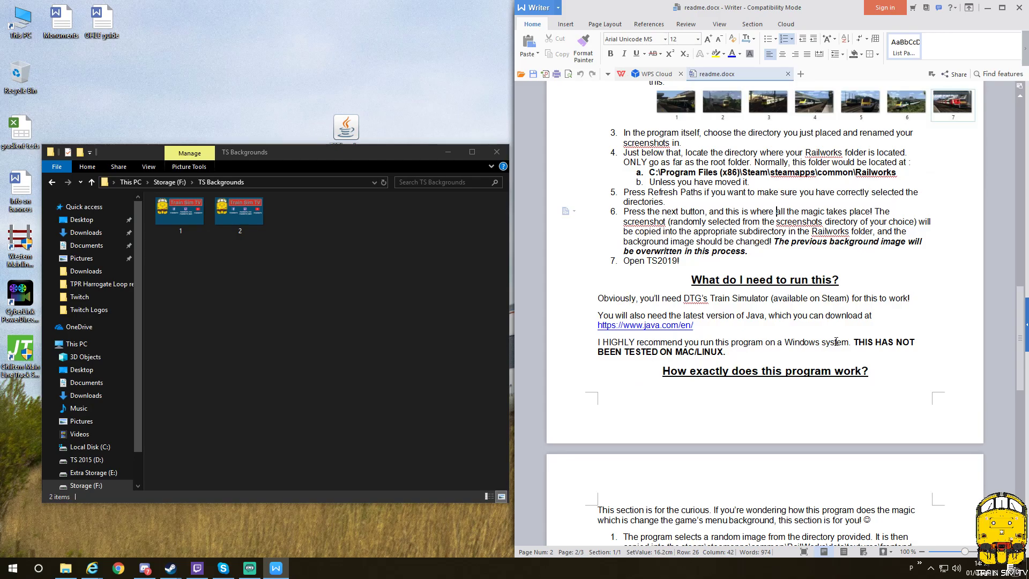
{"action": "scroll", "coordinate": [711, 352], "scroll_direction": "down", "scroll_amount": 5}
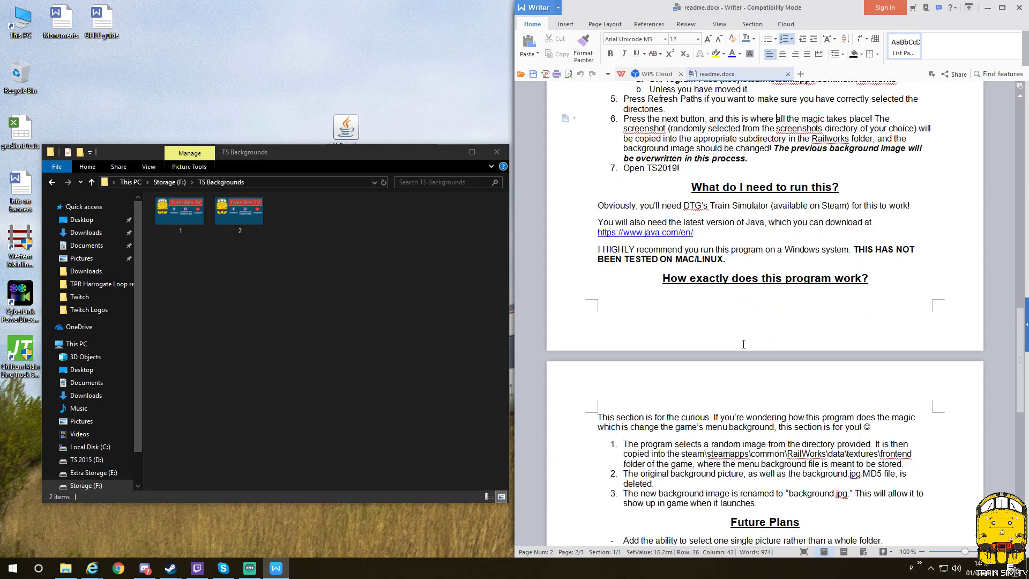
{"action": "scroll", "coordinate": [713, 233], "scroll_direction": "down", "scroll_amount": 1}
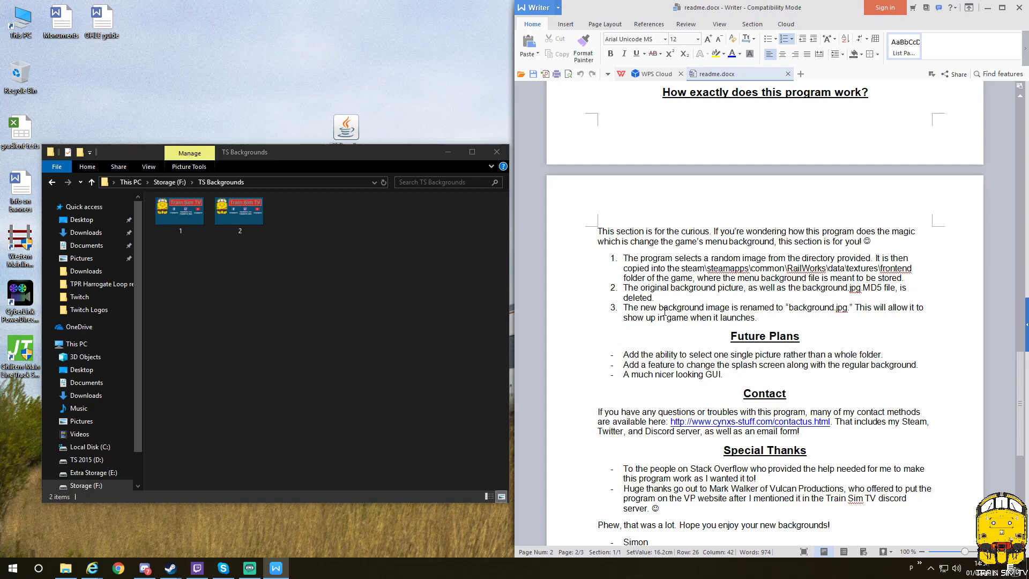
{"action": "scroll", "coordinate": [855, 300], "scroll_direction": "down", "scroll_amount": 3}
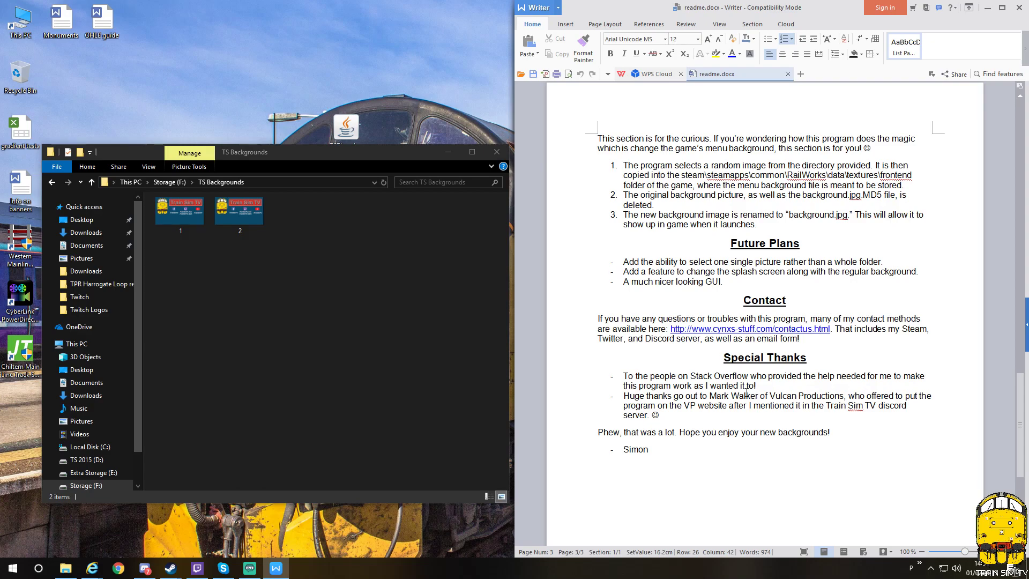
{"action": "scroll", "coordinate": [746, 393], "scroll_direction": "down", "scroll_amount": 4}
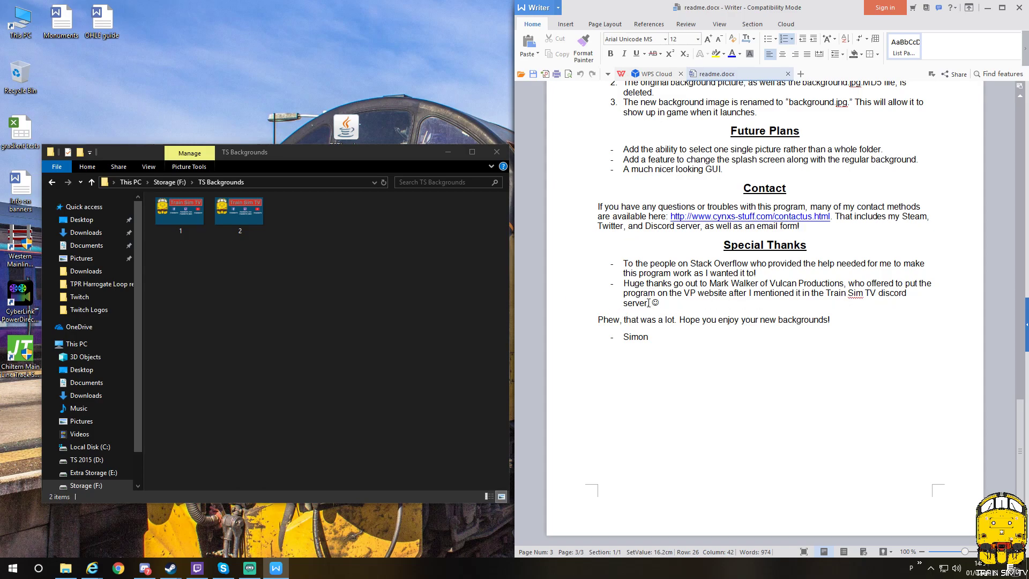
Step: Shift the TS Backgrounds window slightly and return the readme to the numbered instructions for random screenshots
{"action": "left_click_drag", "start_coordinate": [316, 153], "coordinate": [304, 160]}
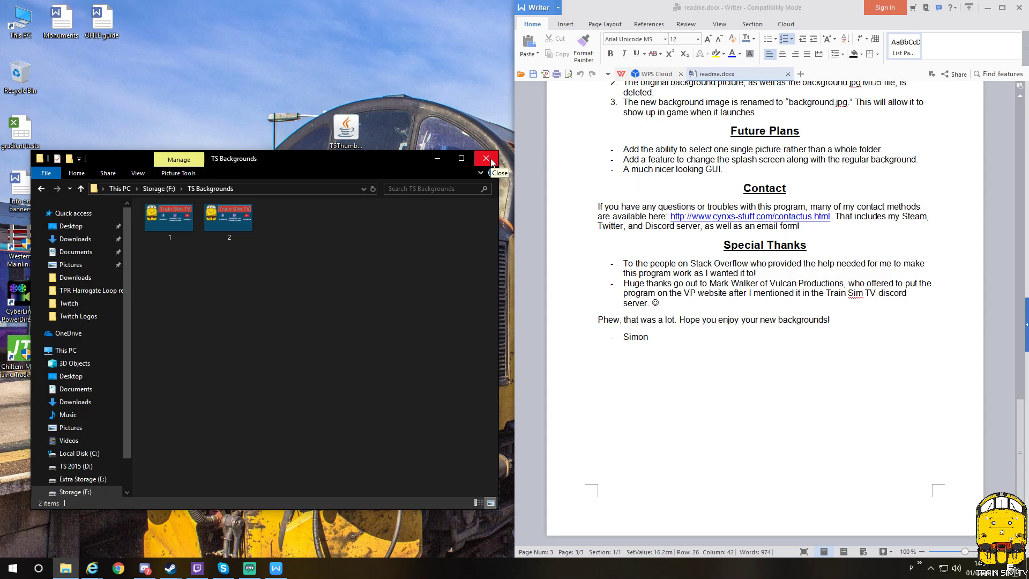
{"action": "scroll", "coordinate": [702, 255], "scroll_direction": "up", "scroll_amount": 10}
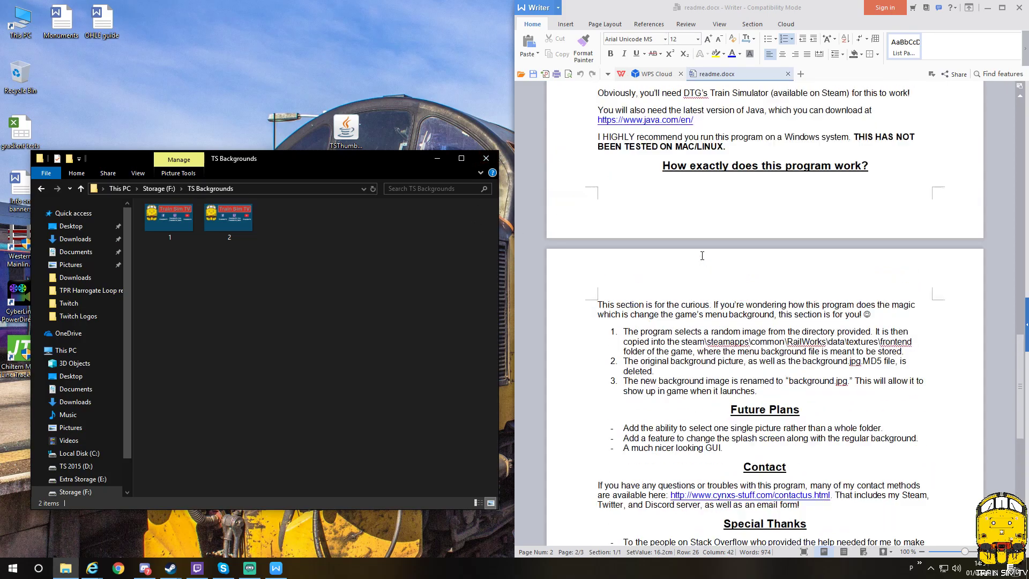
{"action": "scroll", "coordinate": [702, 255], "scroll_direction": "up", "scroll_amount": 8}
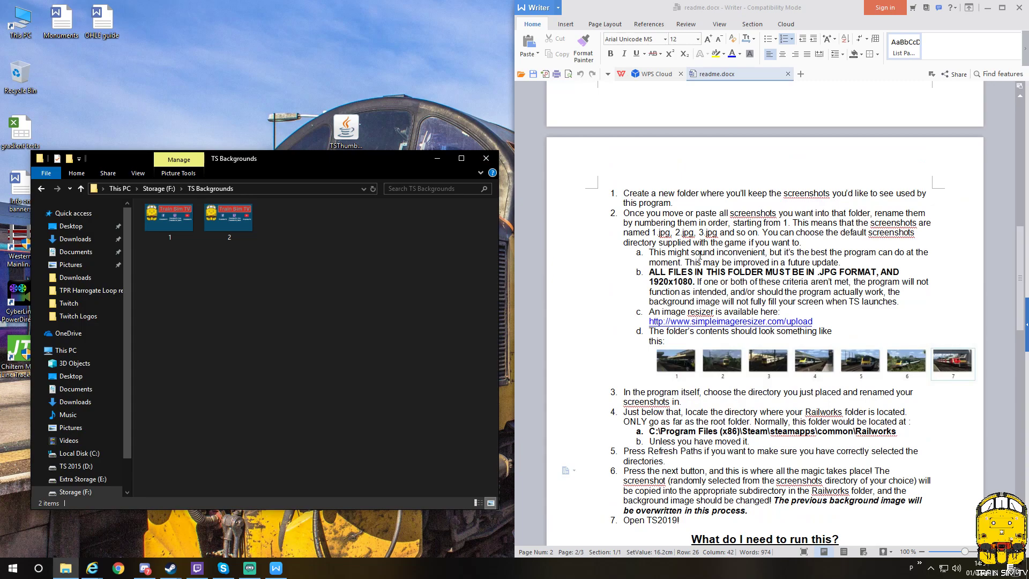